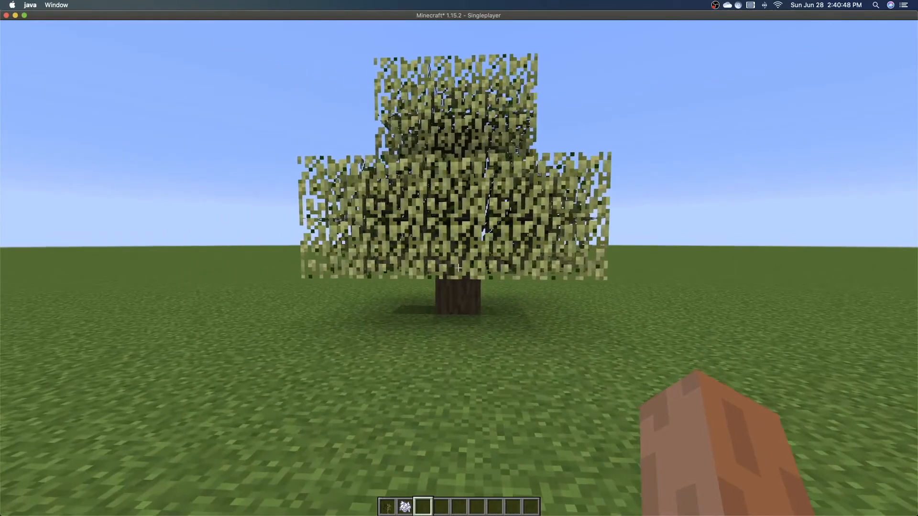
{"action": "key", "text": "space"}
{"action": "key", "text": "space"}
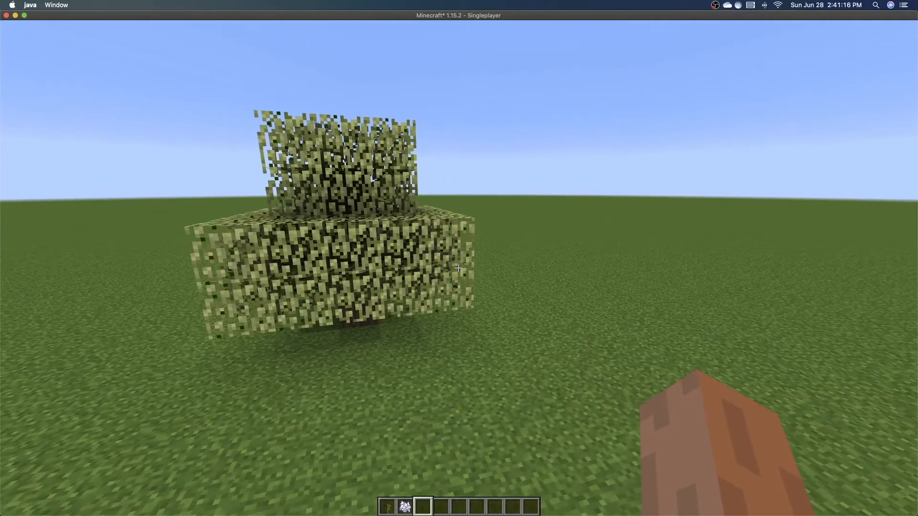
{"action": "key", "text": "w"}
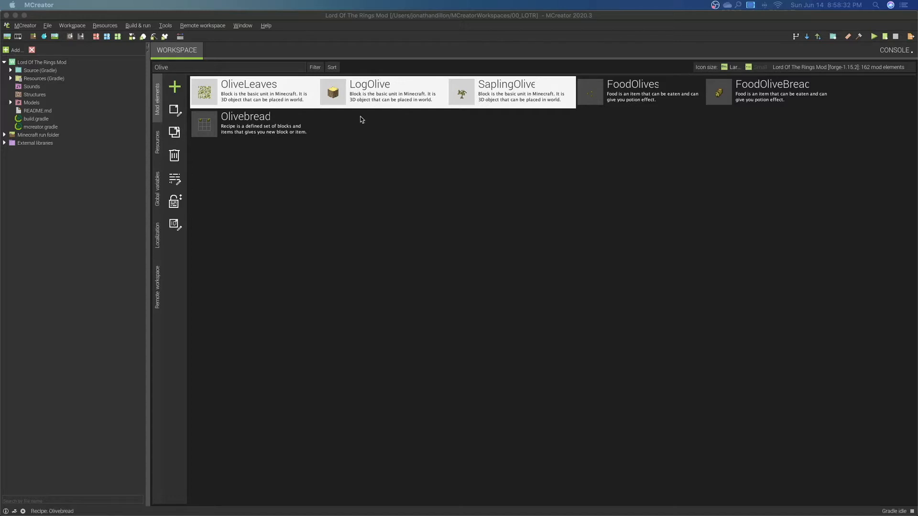
Step: Review the texture, general and advanced property pages of the OliveLeaves block, and close it without saving
{"action": "left_click", "coordinate": [328, 159]}
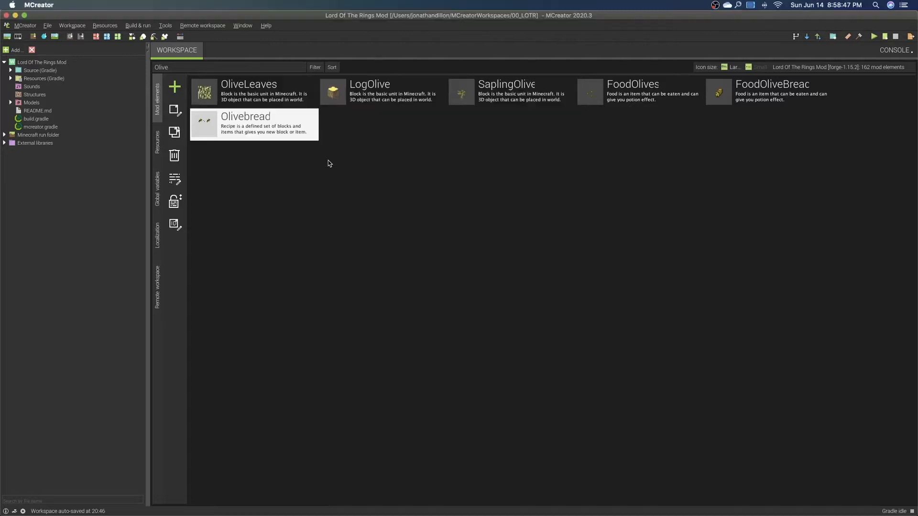
{"action": "double_click", "coordinate": [212, 95]}
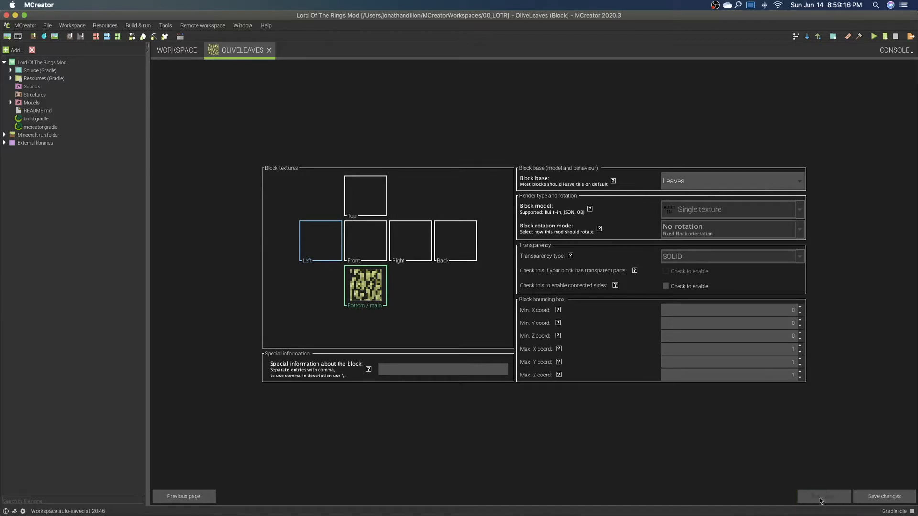
{"action": "left_click", "coordinate": [821, 497]}
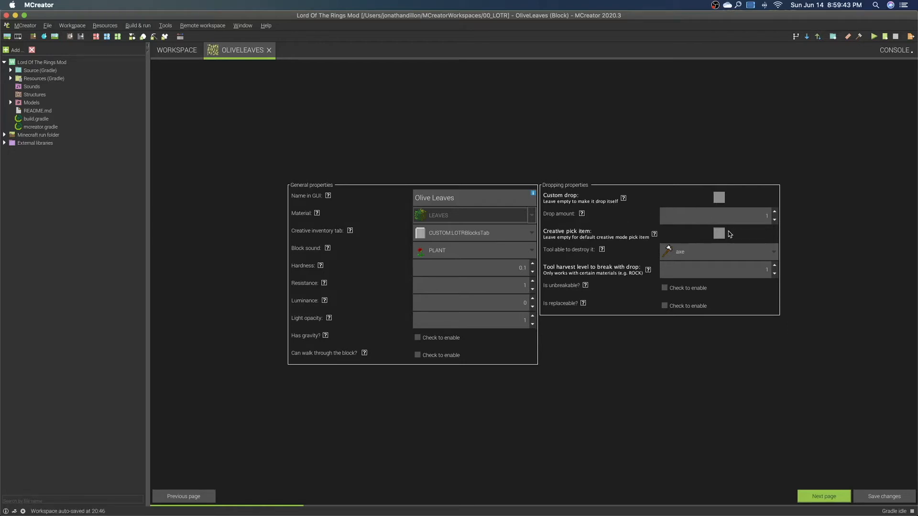
{"action": "left_click", "coordinate": [826, 498]}
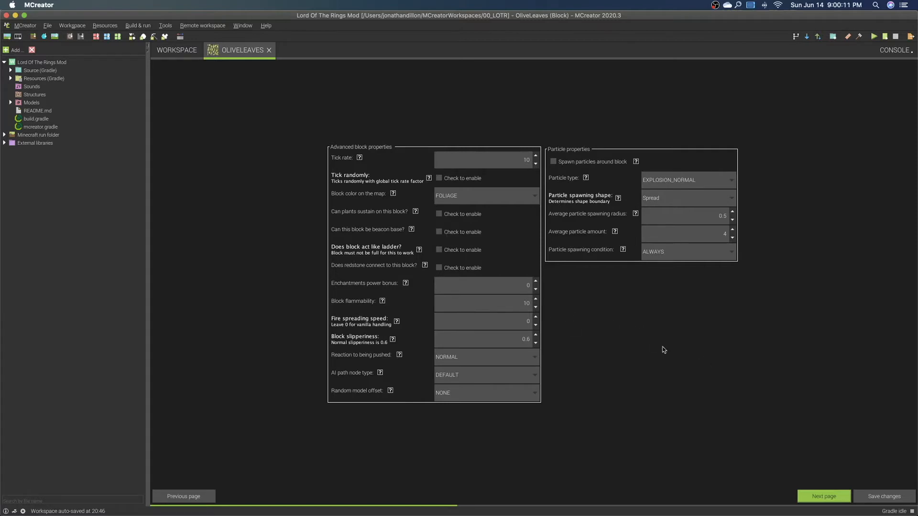
{"action": "left_click", "coordinate": [269, 50]}
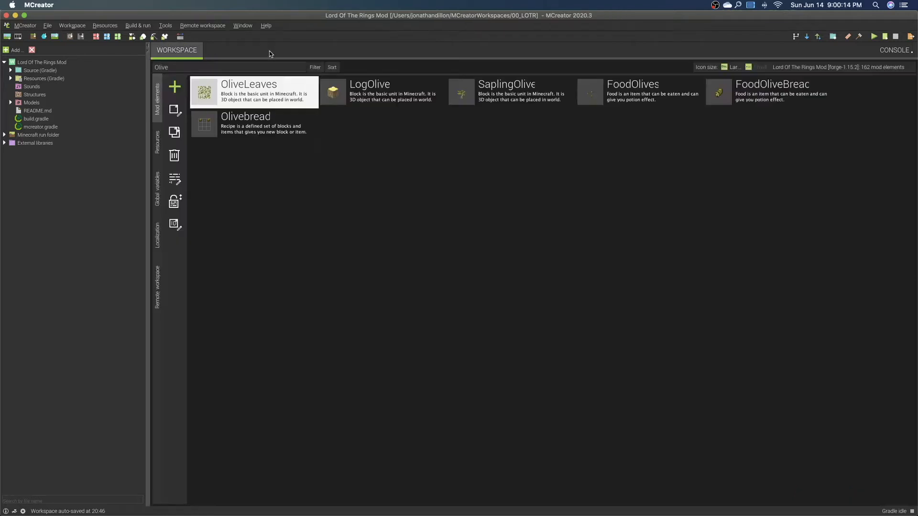
Step: Review the LogOlive block's texture, general and advanced properties, read the block flammability help, and save the block
{"action": "double_click", "coordinate": [336, 93]}
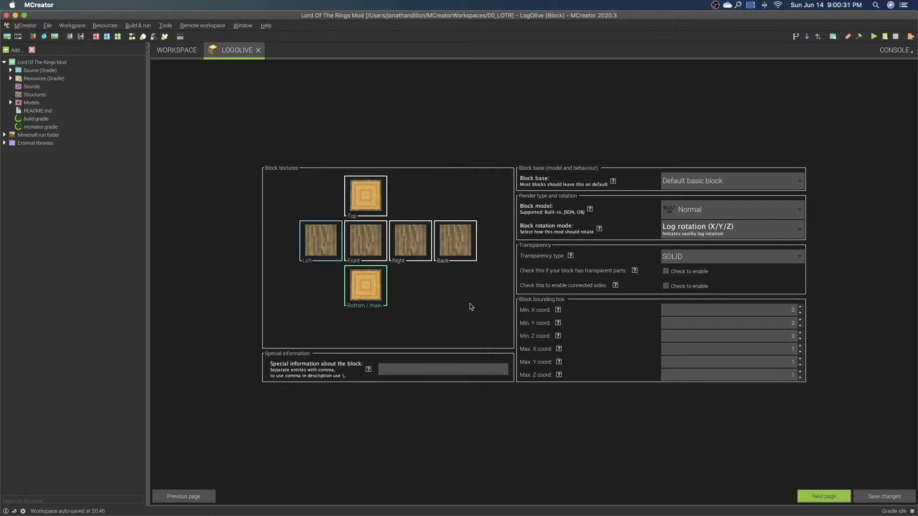
{"action": "left_click", "coordinate": [824, 497]}
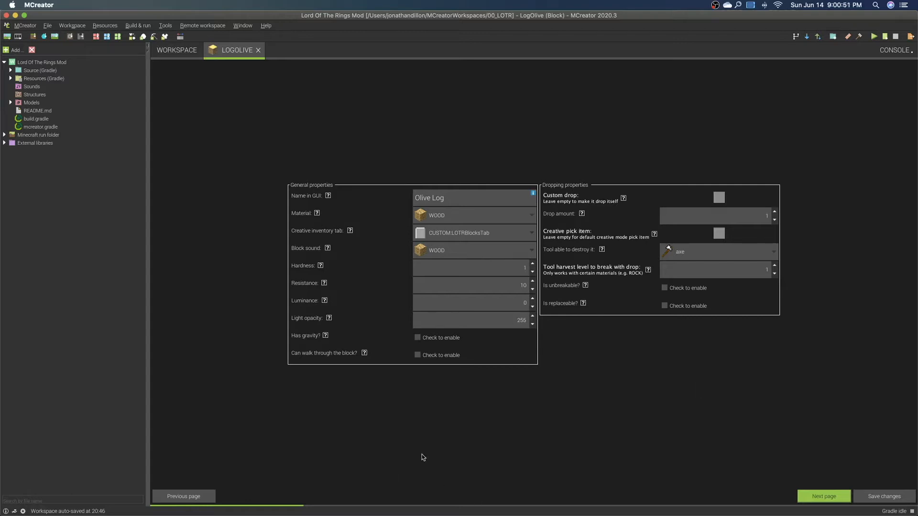
{"action": "left_click", "coordinate": [817, 499]}
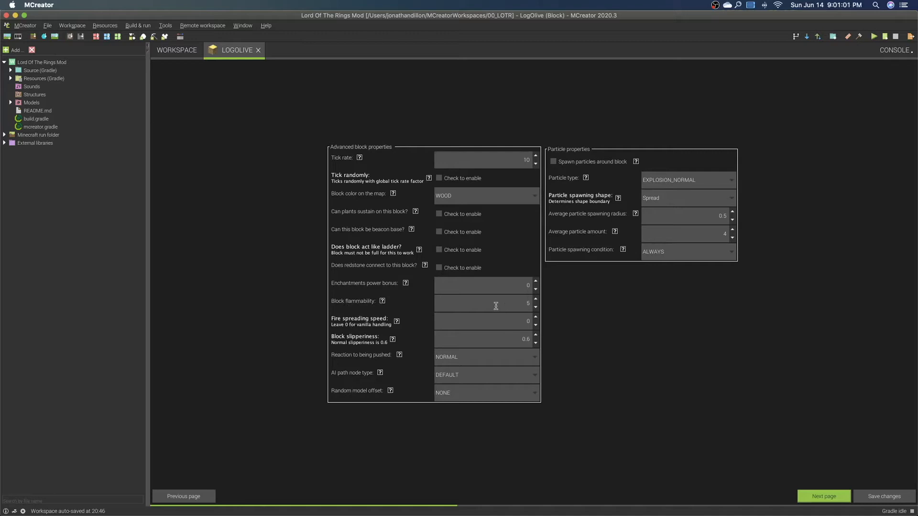
{"action": "left_click", "coordinate": [383, 301]}
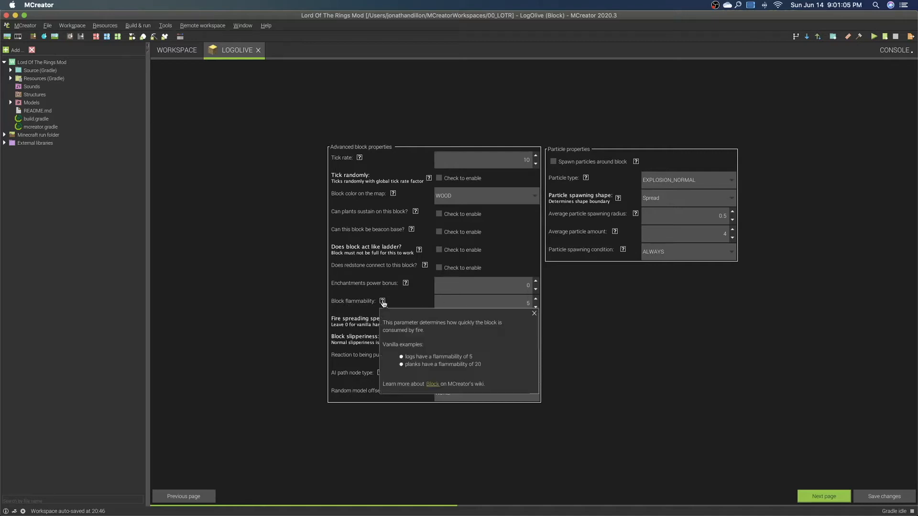
{"action": "left_click", "coordinate": [534, 315]}
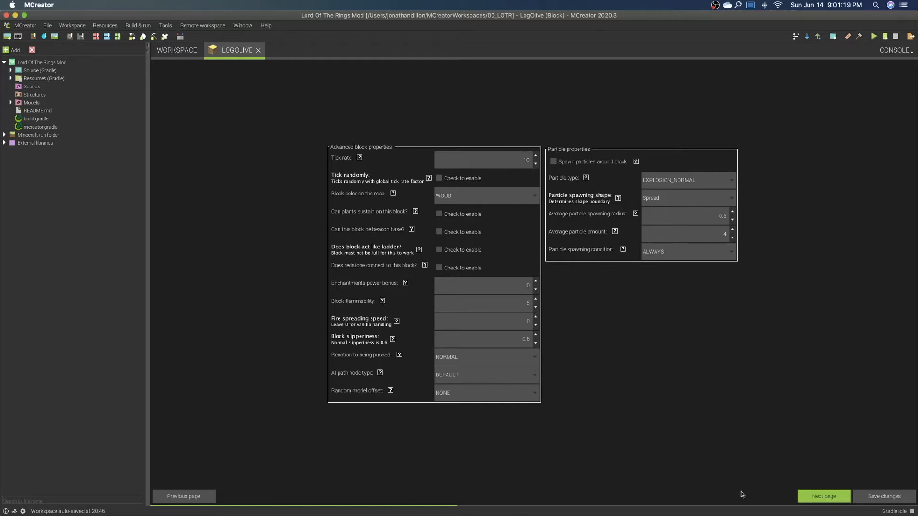
{"action": "left_click", "coordinate": [870, 497]}
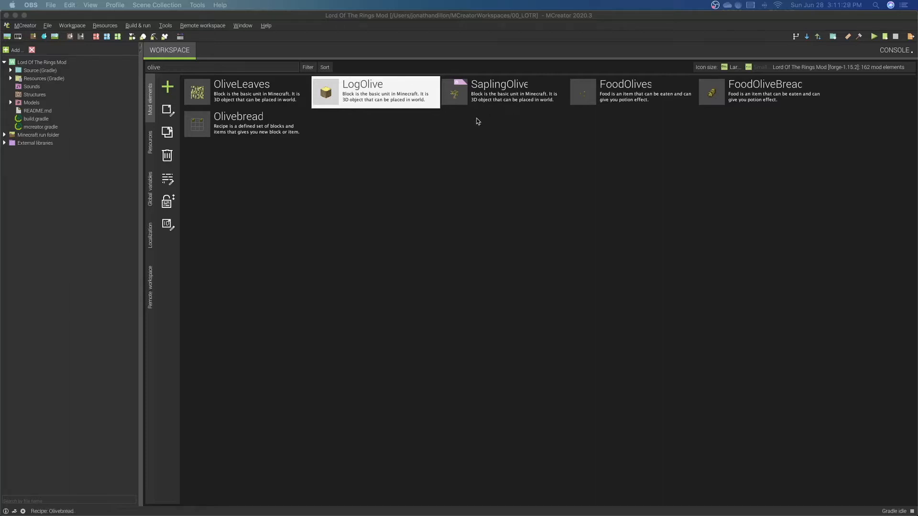
Step: Search the mod elements for "tag" and look through the elements listed under the Logs tag
{"action": "left_click", "coordinate": [168, 87]}
{"action": "left_click", "coordinate": [188, 66]}
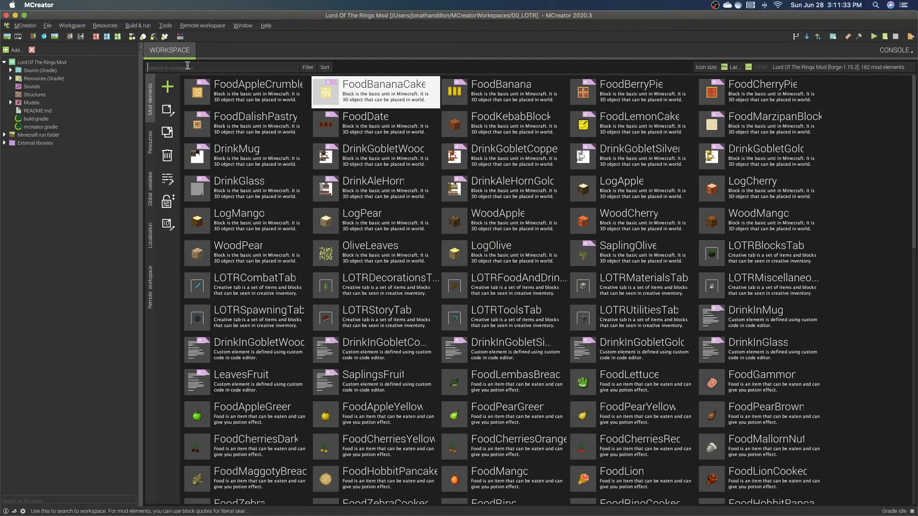
{"action": "type", "text": "tag"}
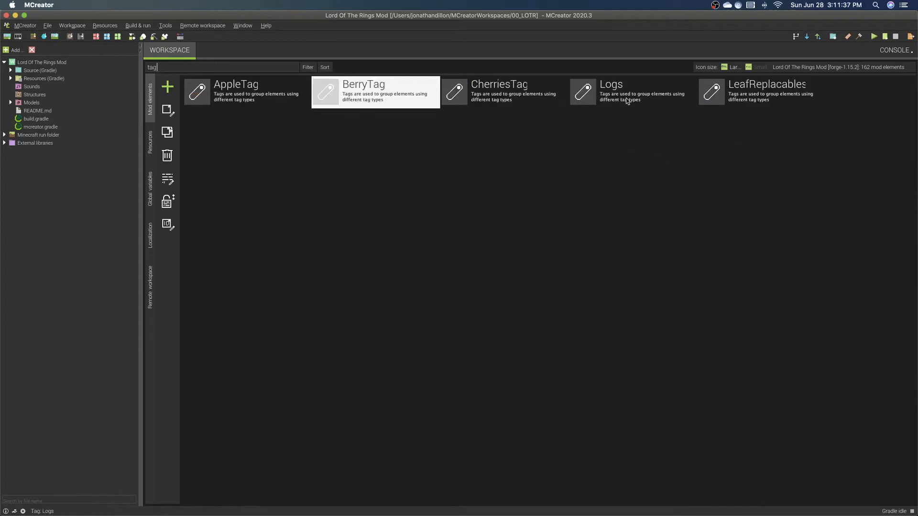
{"action": "left_click", "coordinate": [627, 101]}
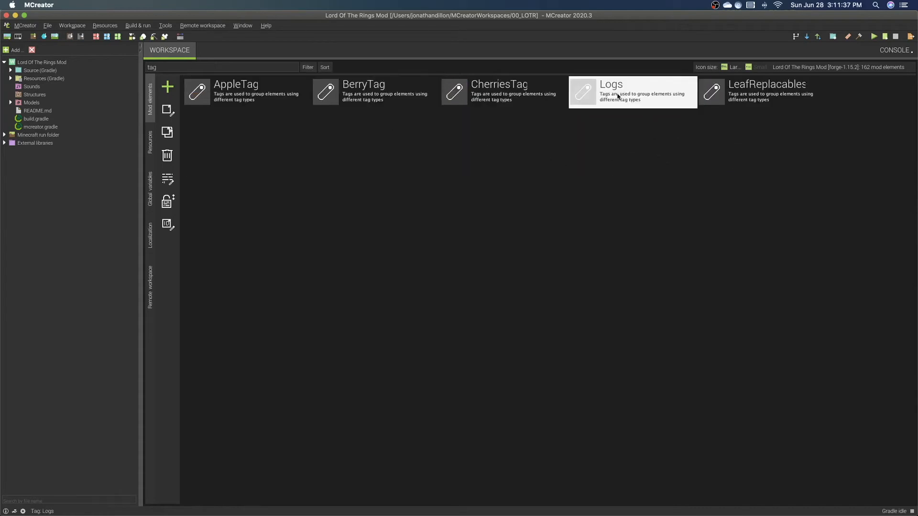
{"action": "double_click", "coordinate": [601, 90]}
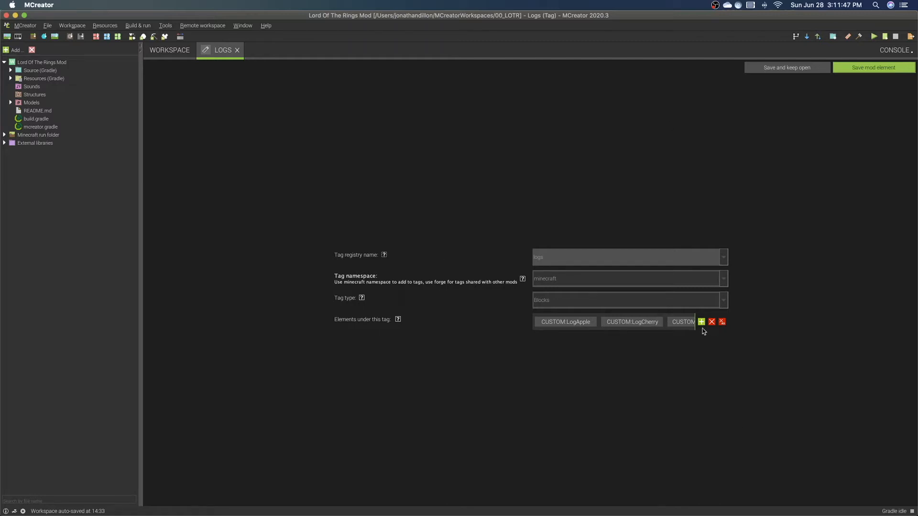
{"action": "scroll", "coordinate": [687, 323], "scroll_direction": "right", "scroll_amount": 3}
{"action": "scroll", "coordinate": [686, 323], "scroll_direction": "right", "scroll_amount": 5}
{"action": "scroll", "coordinate": [689, 325], "scroll_direction": "right", "scroll_amount": 2}
{"action": "scroll", "coordinate": [687, 323], "scroll_direction": "right", "scroll_amount": 3}
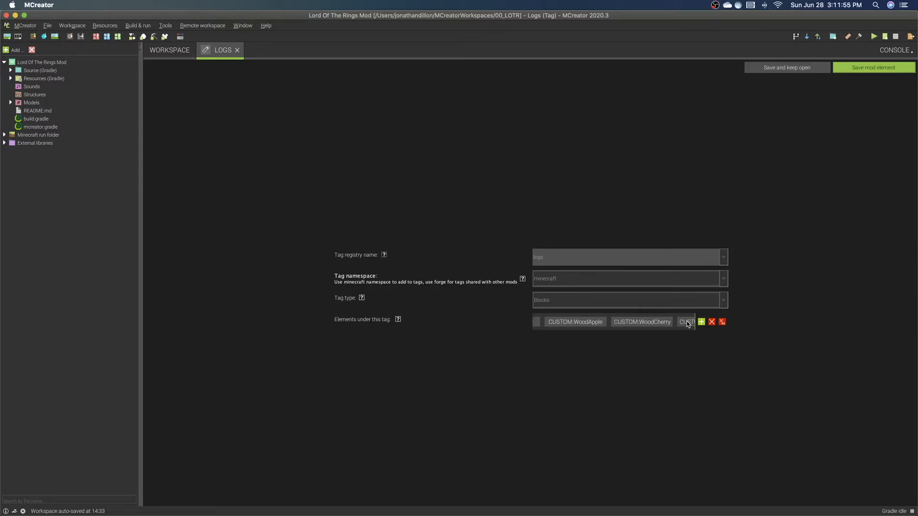
{"action": "scroll", "coordinate": [687, 325], "scroll_direction": "right", "scroll_amount": 4}
{"action": "scroll", "coordinate": [689, 324], "scroll_direction": "right", "scroll_amount": 3}
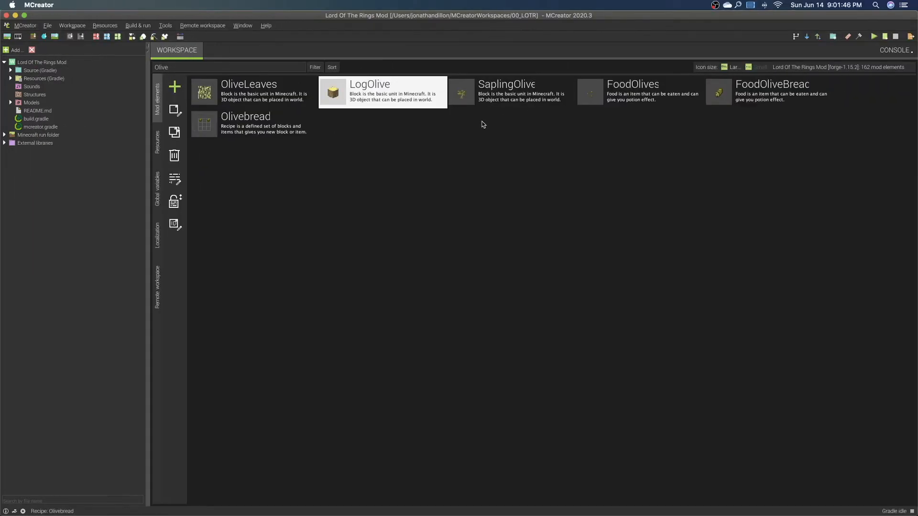
Step: In the general properties of the SaplingOlive block, set the material to PLANTS and the block sound to PLANT
{"action": "double_click", "coordinate": [466, 94]}
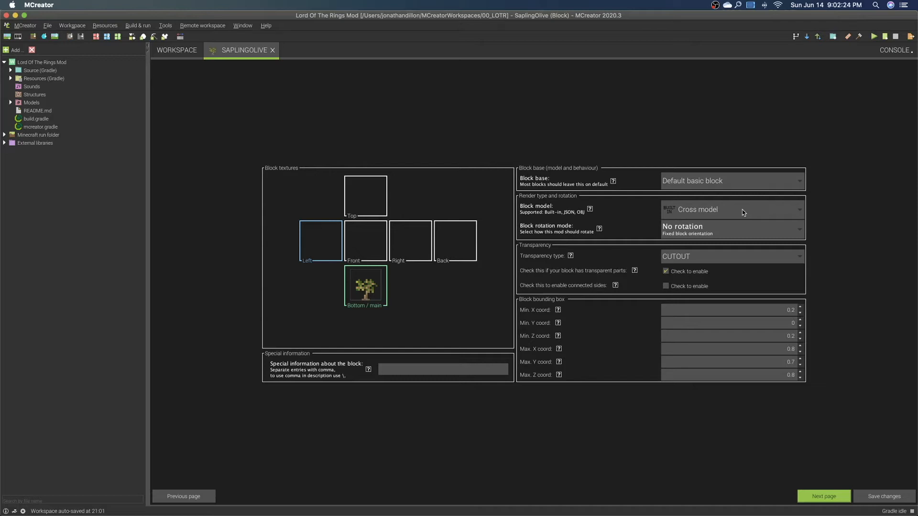
{"action": "left_click", "coordinate": [820, 497]}
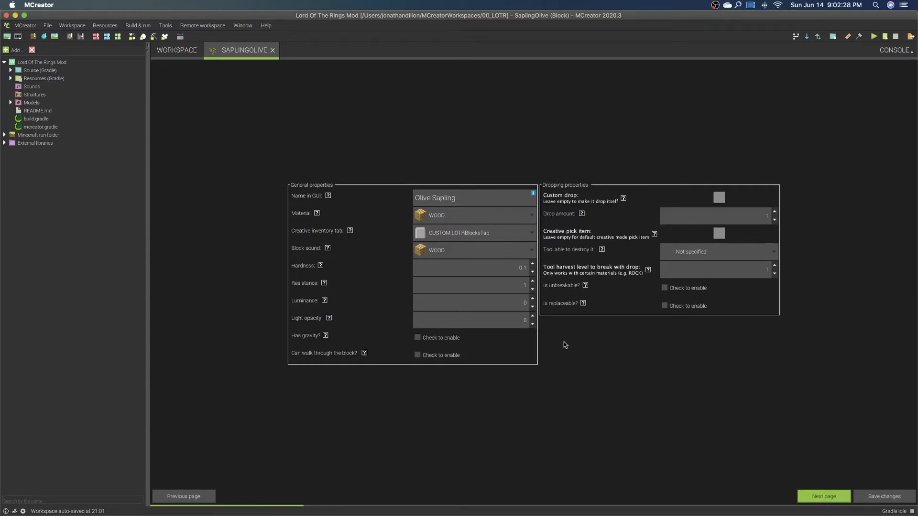
{"action": "left_click", "coordinate": [449, 216]}
{"action": "left_click", "coordinate": [444, 311]}
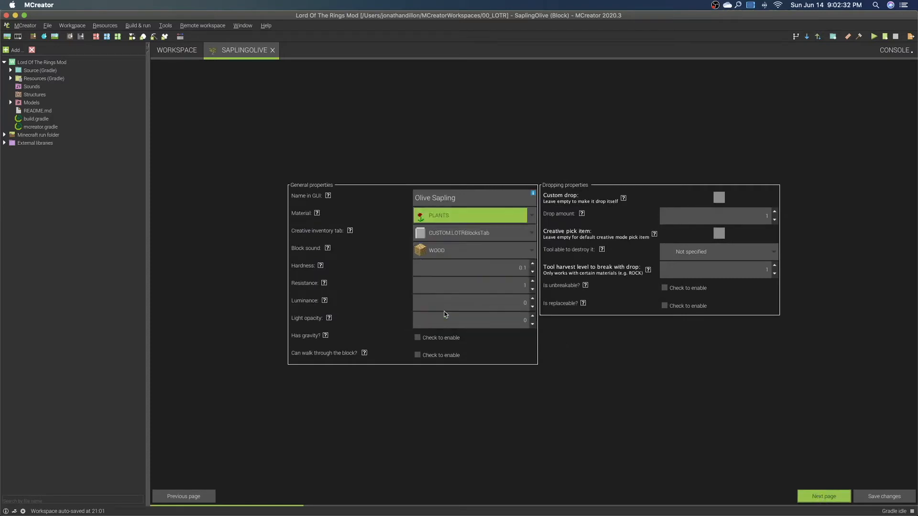
{"action": "left_click", "coordinate": [440, 256]}
{"action": "left_click", "coordinate": [437, 280]}
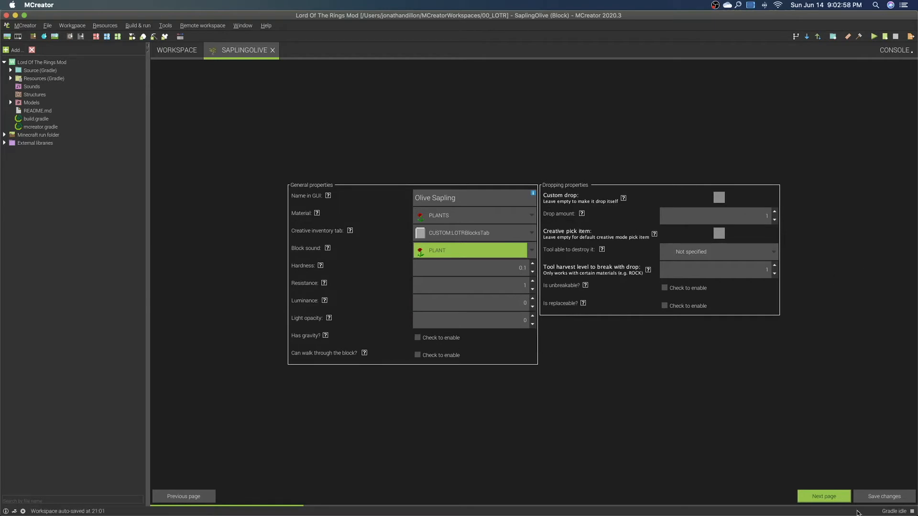
Step: Set the olive sapling's block flammability to 7 and save the changes
{"action": "left_click", "coordinate": [828, 498]}
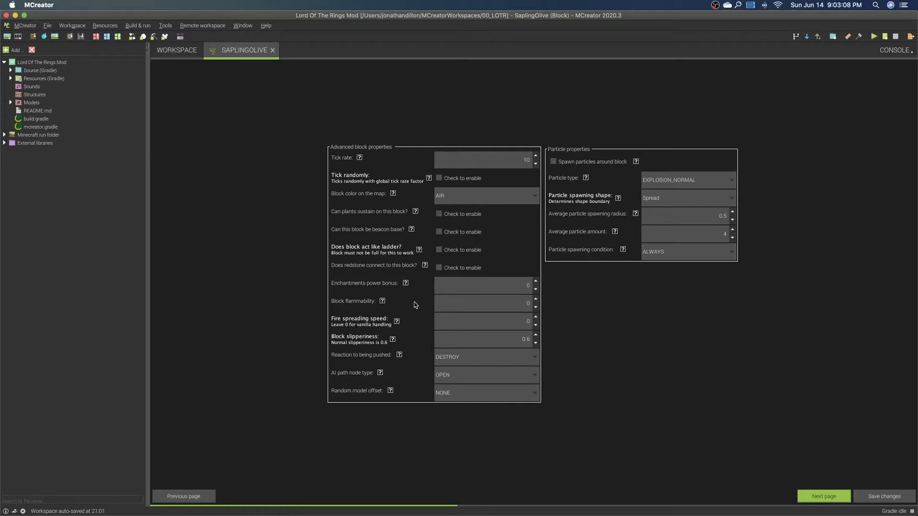
{"action": "left_click", "coordinate": [536, 300]}
{"action": "left_click", "coordinate": [536, 300]}
{"action": "left_click", "coordinate": [864, 500]}
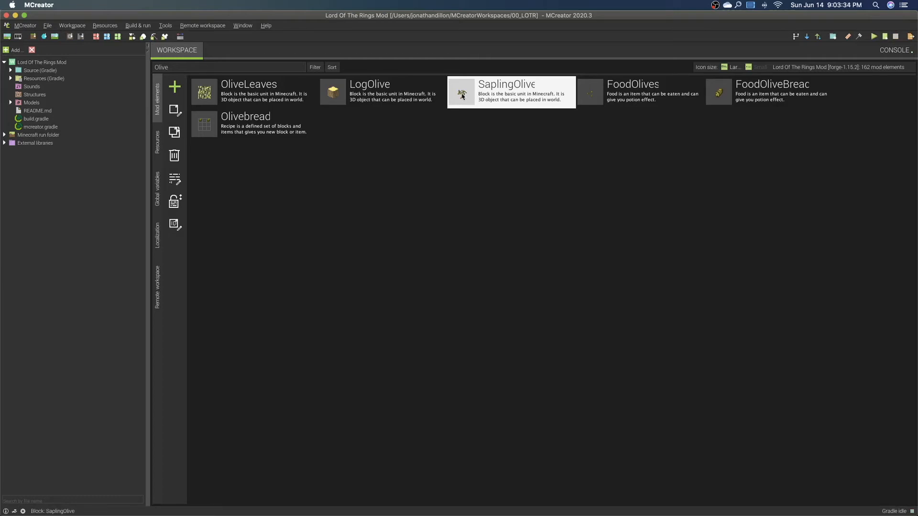
Step: Reopen the SaplingOlive block and check the workspace's structure resources for a structure to import from Minecraft
{"action": "double_click", "coordinate": [463, 96]}
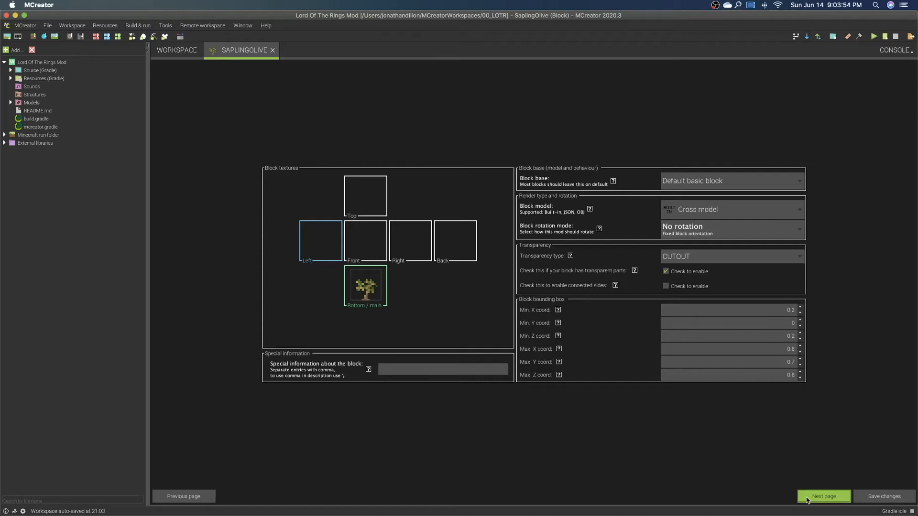
{"action": "left_click", "coordinate": [169, 54]}
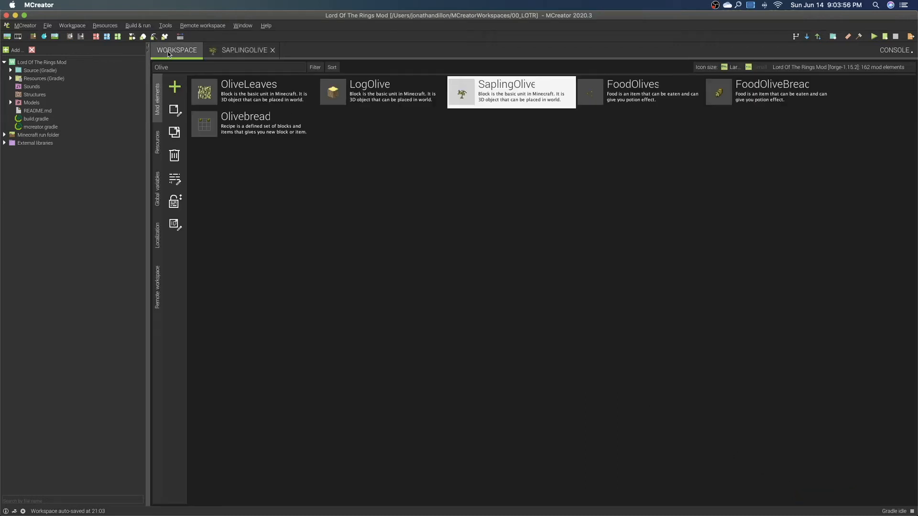
{"action": "left_click", "coordinate": [157, 143]}
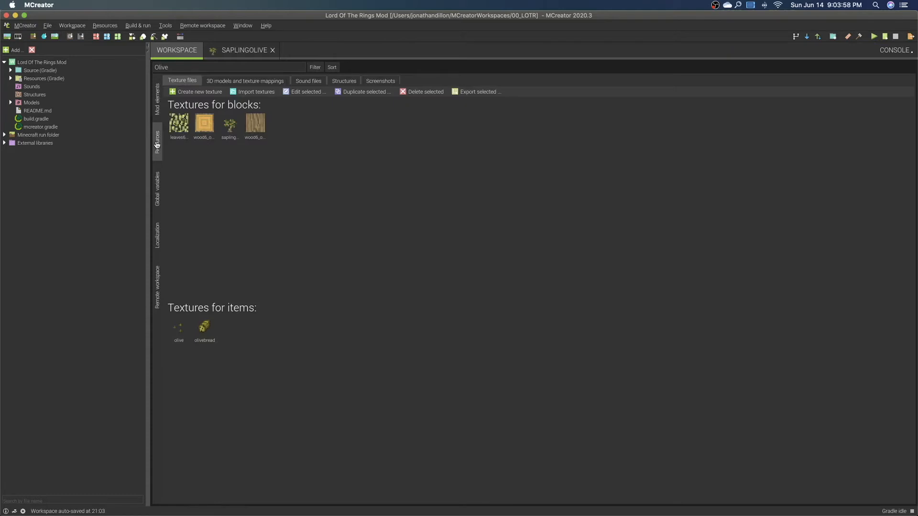
{"action": "left_click", "coordinate": [344, 85]}
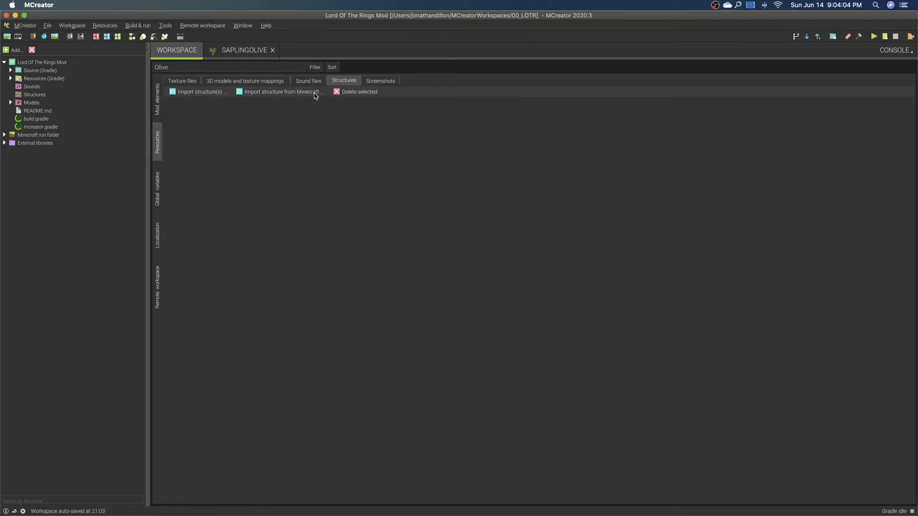
{"action": "left_click", "coordinate": [262, 94]}
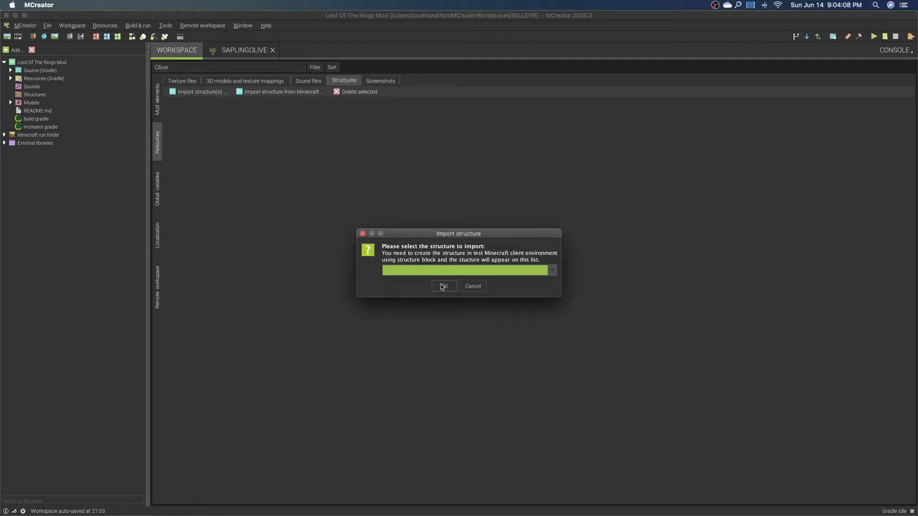
{"action": "left_click", "coordinate": [471, 289]}
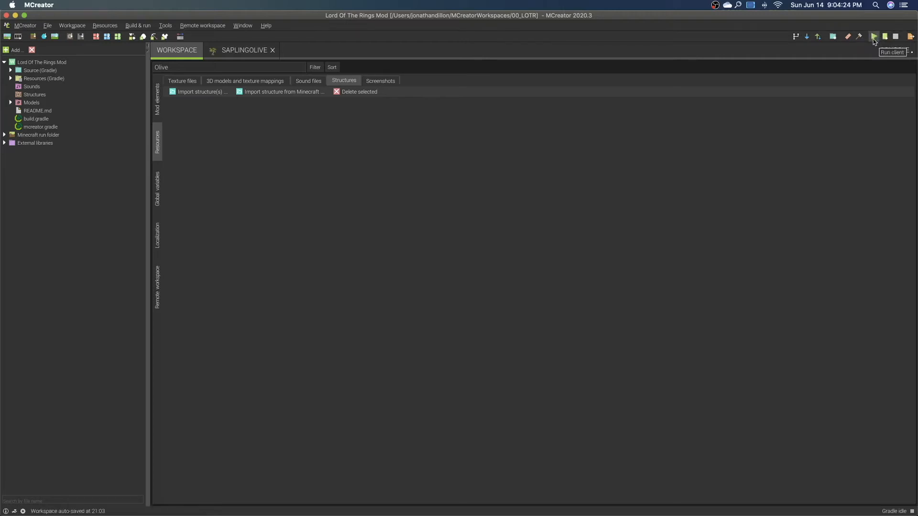
{"action": "left_click", "coordinate": [155, 101]}
Step: Go to the SaplingOlive block's triggers and create a procedure named SaplingOliveUpdateTick for the update tick event
{"action": "left_click", "coordinate": [243, 52]}
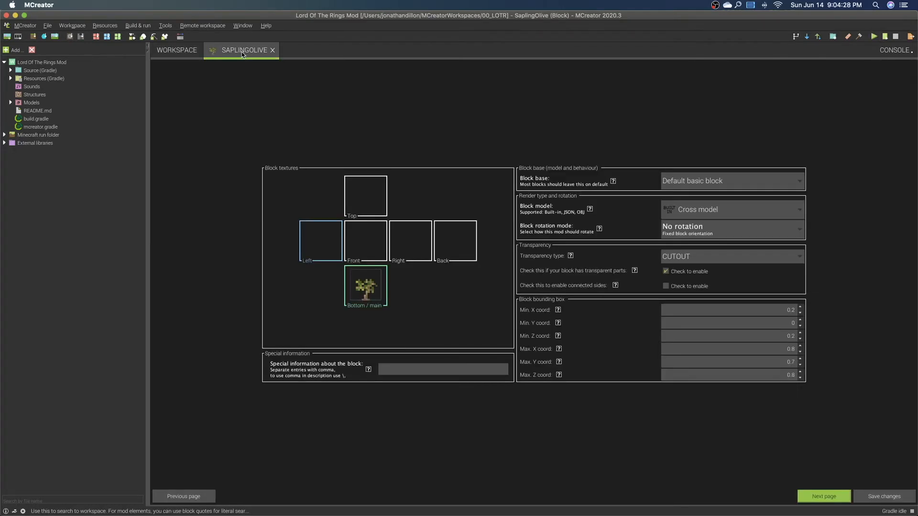
{"action": "left_click", "coordinate": [832, 500]}
{"action": "left_click", "coordinate": [832, 500]}
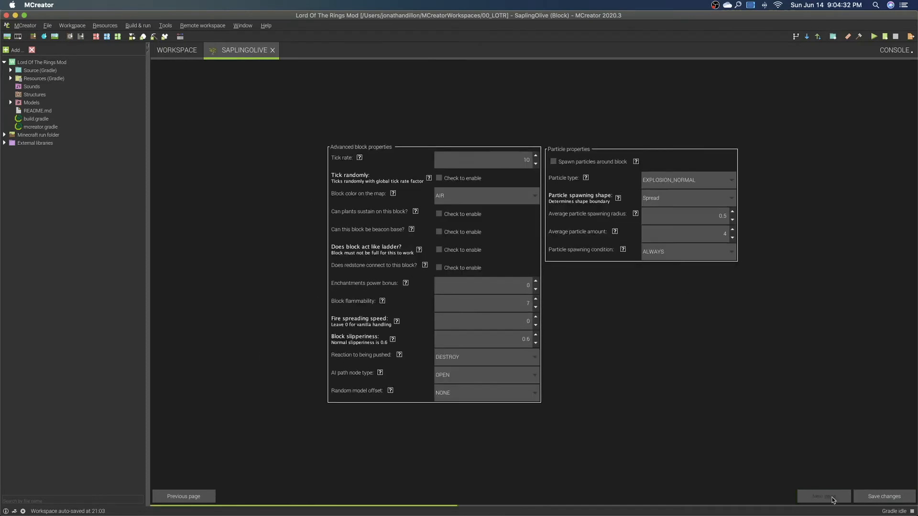
{"action": "left_click", "coordinate": [832, 500]}
{"action": "left_click", "coordinate": [833, 500]}
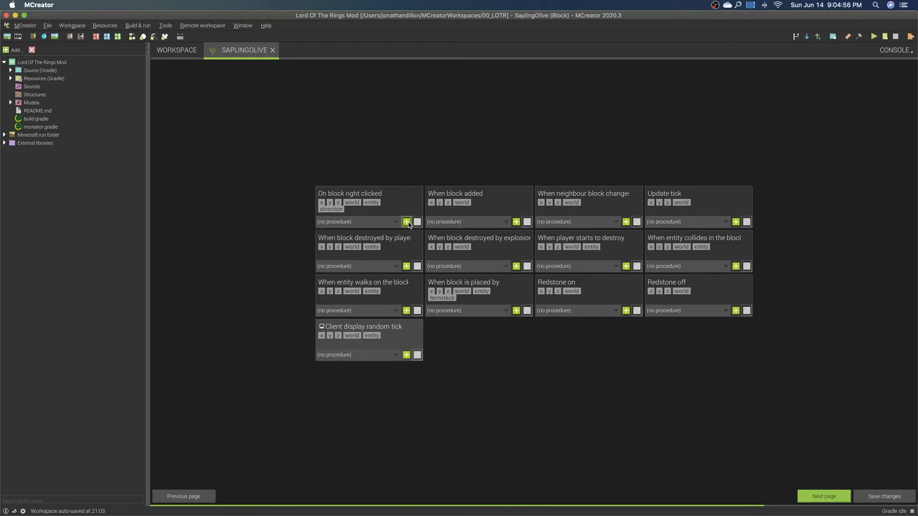
{"action": "left_click", "coordinate": [737, 223]}
{"action": "left_click", "coordinate": [737, 222]}
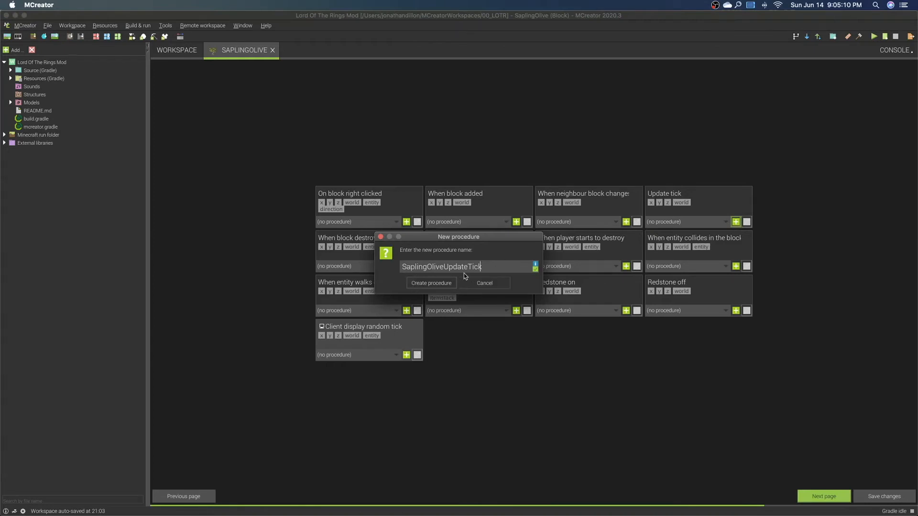
{"action": "left_click", "coordinate": [431, 284]}
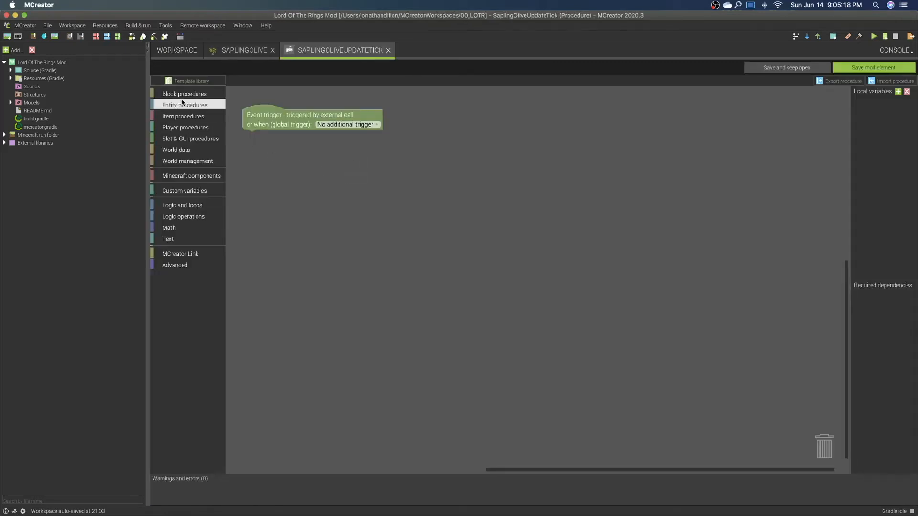
Step: Attach a world-management block that places a structure at x, y, z under the event trigger, and look at its structure choices
{"action": "left_click", "coordinate": [172, 162]}
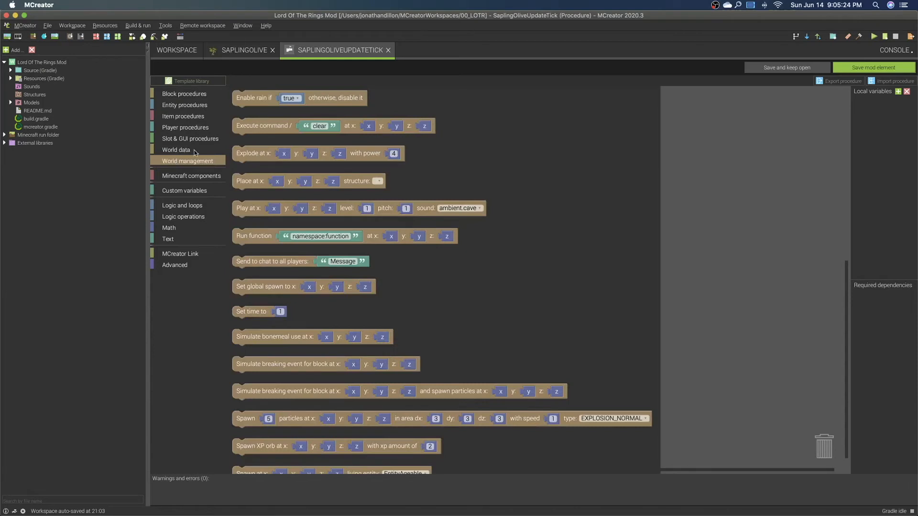
{"action": "left_click_drag", "start_coordinate": [242, 128], "coordinate": [259, 142]}
{"action": "left_click", "coordinate": [387, 138]}
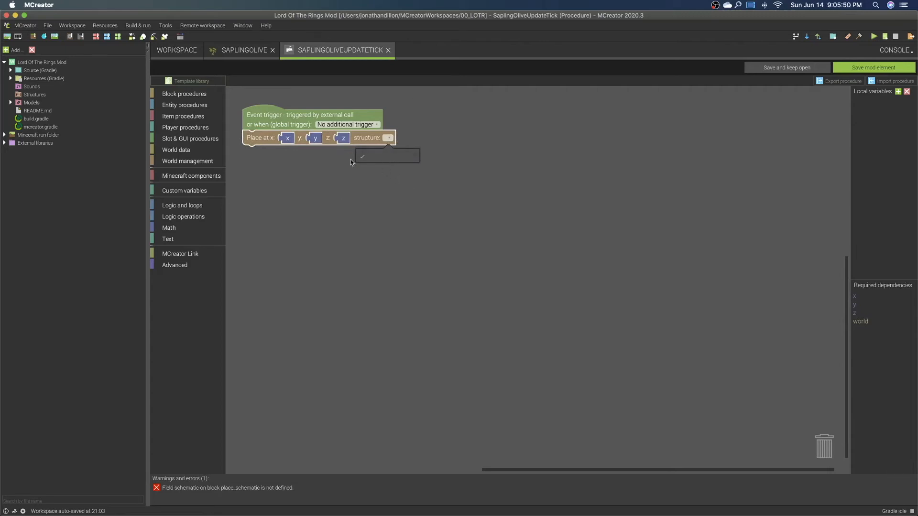
{"action": "left_click", "coordinate": [390, 197]}
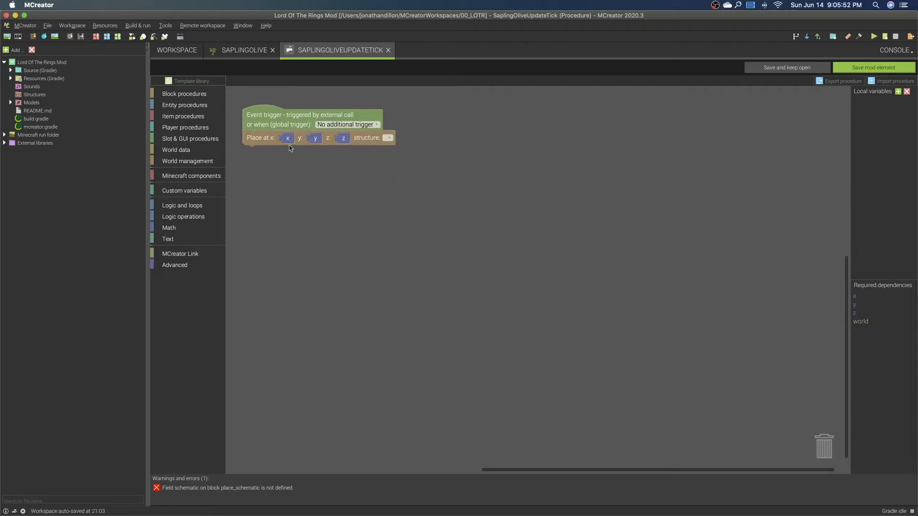
Step: Detach the x and z coordinates from the structure placement block and add two arithmetic blocks to the procedure
{"action": "left_click_drag", "start_coordinate": [287, 139], "coordinate": [286, 226]}
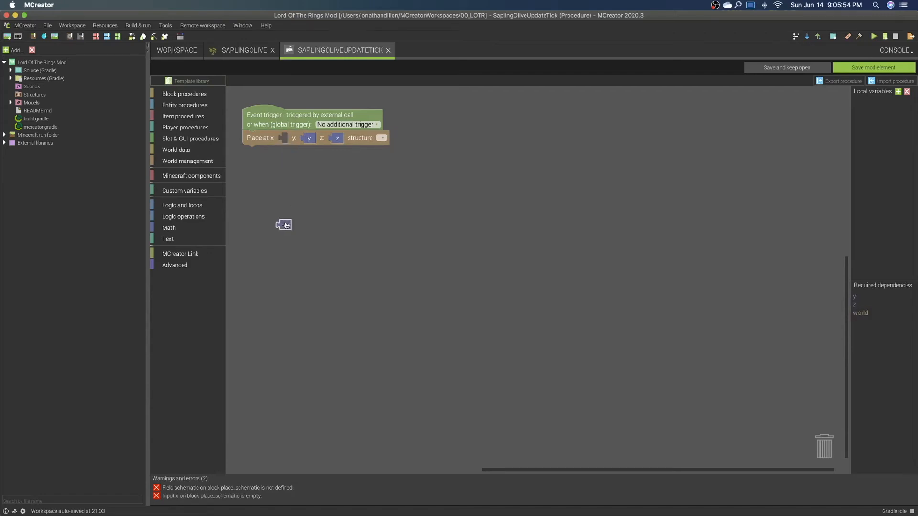
{"action": "left_click_drag", "start_coordinate": [337, 139], "coordinate": [332, 209]}
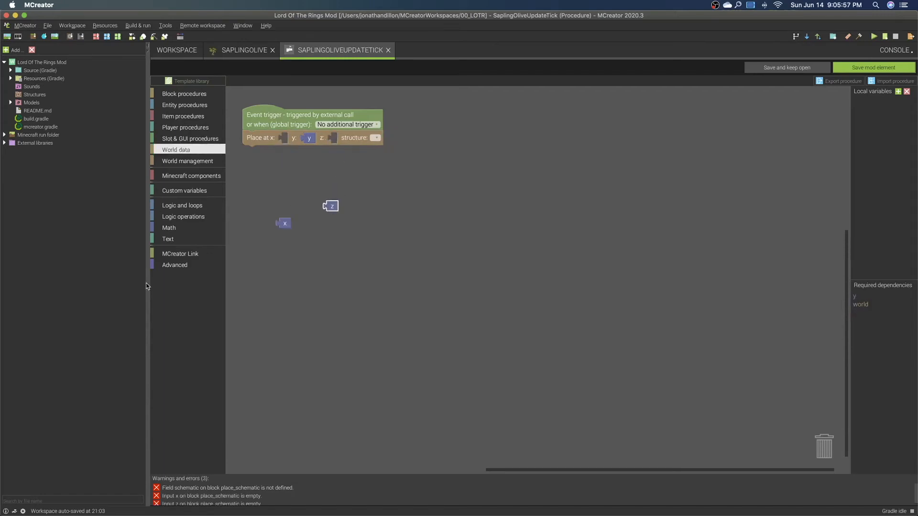
{"action": "left_click", "coordinate": [172, 230]}
{"action": "left_click_drag", "start_coordinate": [253, 145], "coordinate": [302, 185]}
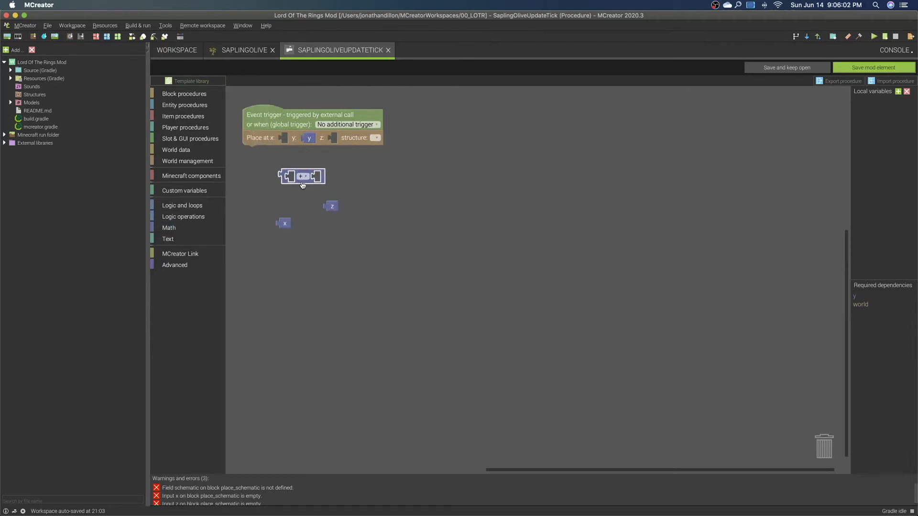
{"action": "key", "text": "super+c"}
{"action": "key", "text": "super+v"}
Step: Put z and x into the first operands of the two arithmetic blocks and set both operators to subtraction
{"action": "left_click_drag", "start_coordinate": [322, 229], "coordinate": [340, 218]}
{"action": "left_click", "coordinate": [350, 211]}
{"action": "left_click", "coordinate": [349, 243]}
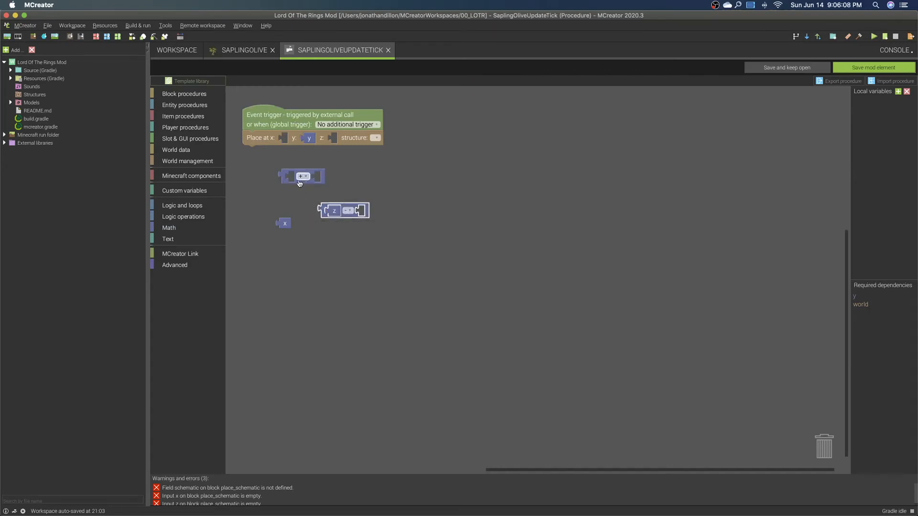
{"action": "left_click", "coordinate": [301, 178]}
{"action": "left_click_drag", "start_coordinate": [291, 177], "coordinate": [290, 228]}
{"action": "left_click", "coordinate": [304, 230]}
{"action": "left_click", "coordinate": [301, 259]}
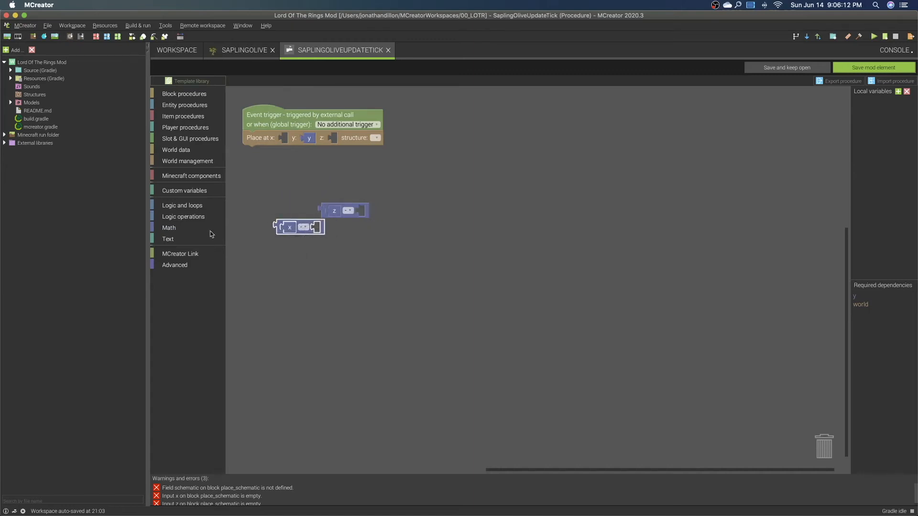
Step: Use x - 0 and z - 0 as the structure placement's x and z inputs, and close the procedure without saving
{"action": "left_click", "coordinate": [182, 228]}
{"action": "left_click_drag", "start_coordinate": [237, 96], "coordinate": [325, 238]}
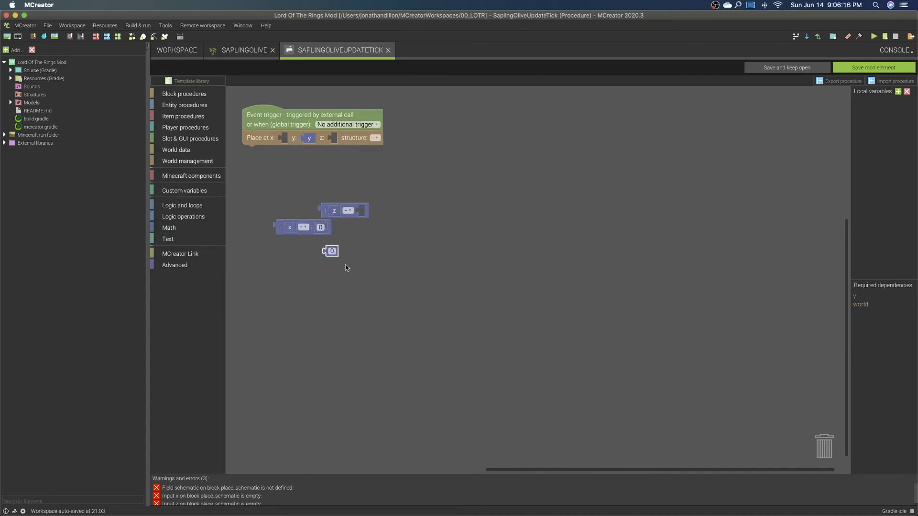
{"action": "left_click_drag", "start_coordinate": [336, 257], "coordinate": [369, 216]}
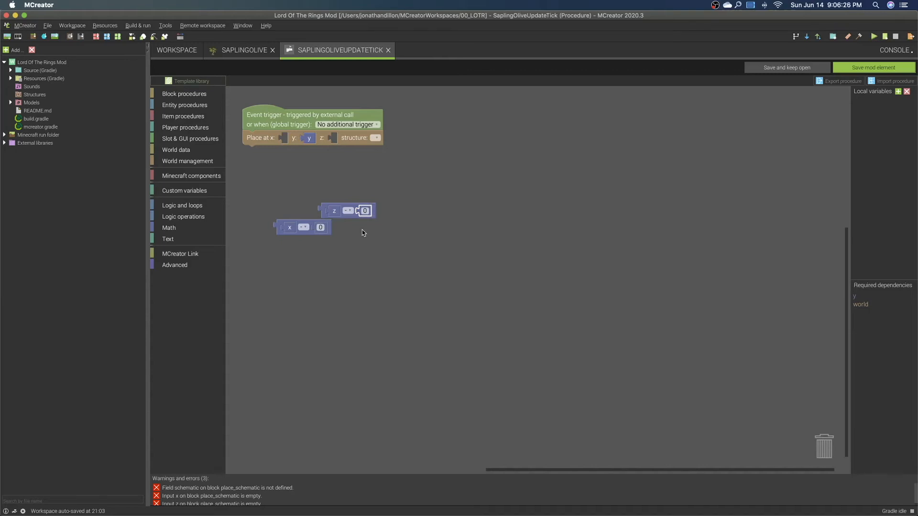
{"action": "left_click_drag", "start_coordinate": [350, 217], "coordinate": [362, 149]}
{"action": "left_click_drag", "start_coordinate": [330, 238], "coordinate": [338, 152]}
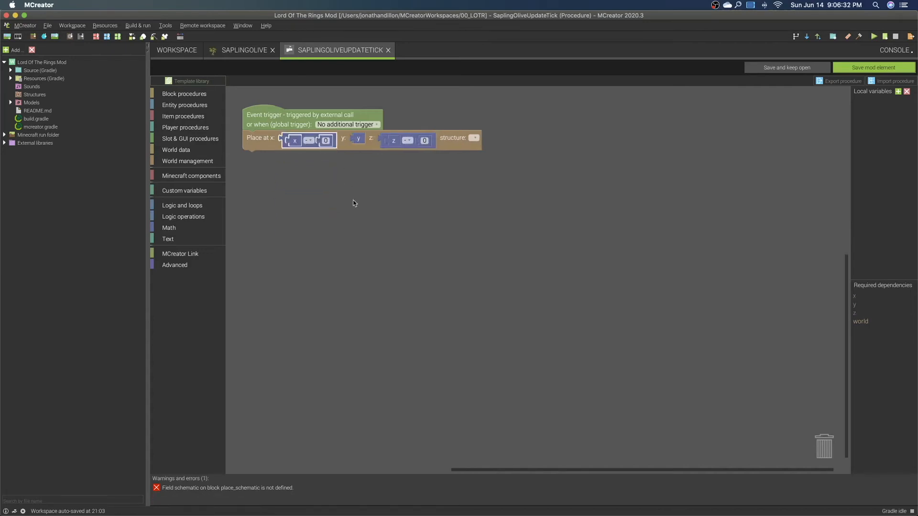
{"action": "left_click", "coordinate": [354, 204]}
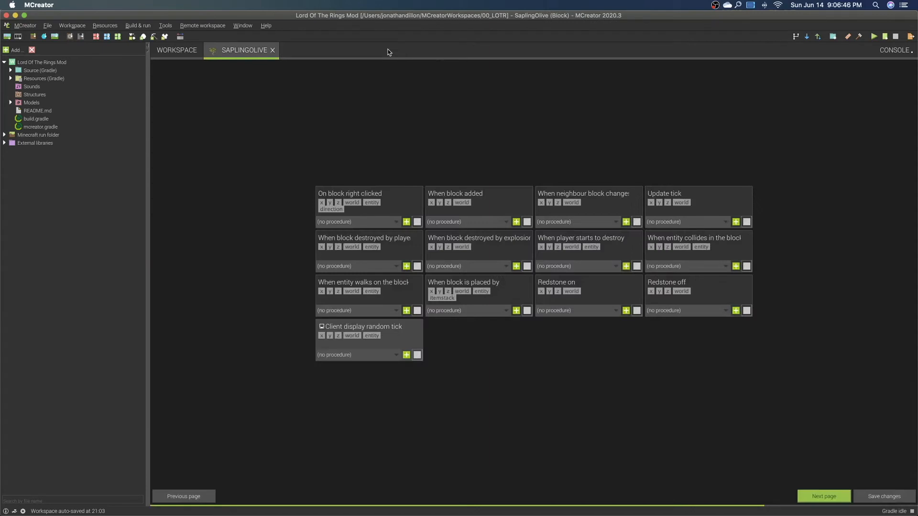
{"action": "left_click", "coordinate": [388, 50]}
Step: Enable random ticking in the SaplingOlive block's advanced properties
{"action": "left_click", "coordinate": [186, 499]}
{"action": "left_click", "coordinate": [186, 499]}
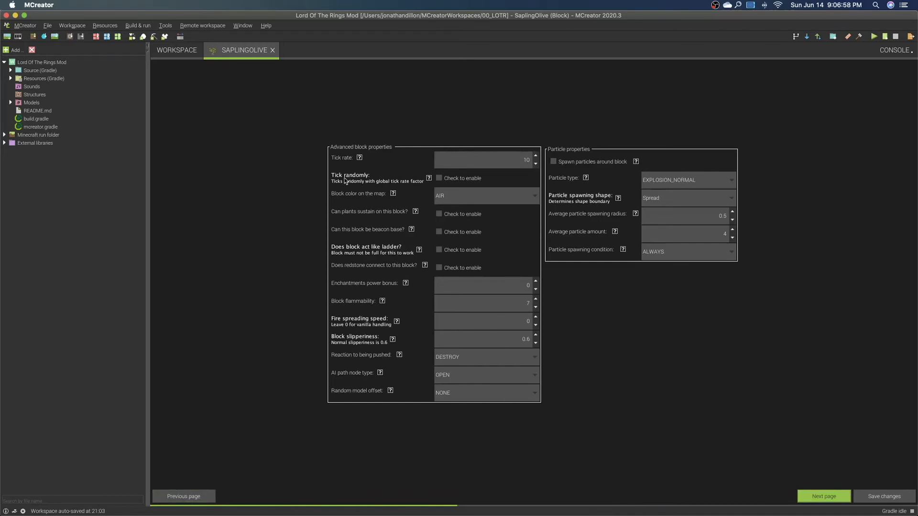
{"action": "left_click", "coordinate": [440, 179]}
Step: Create a procedure named SaplingOliveOnBlockRightClicked for the SaplingOlive block's right-clicked event
{"action": "left_click", "coordinate": [829, 499]}
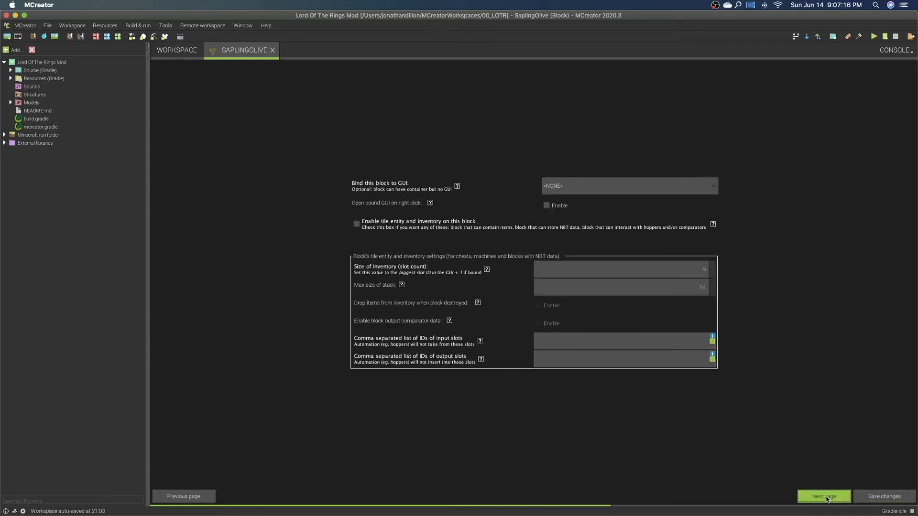
{"action": "left_click", "coordinate": [827, 497]}
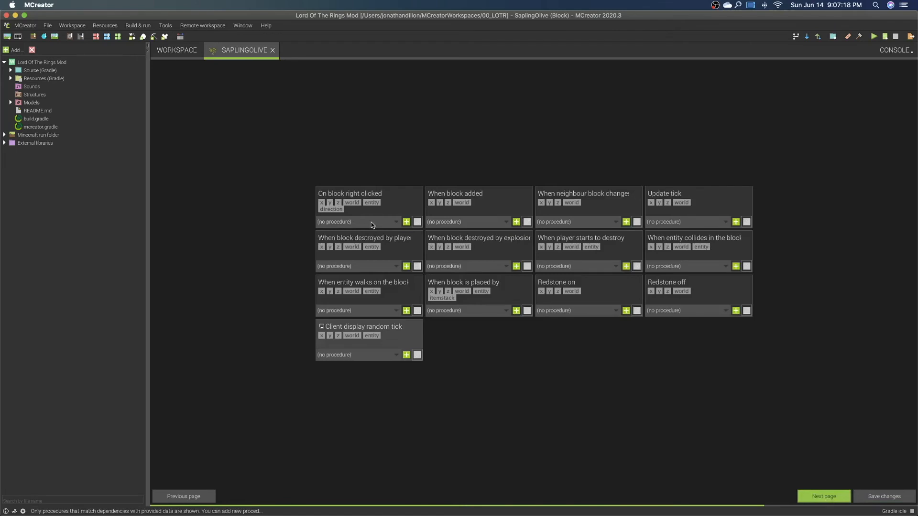
{"action": "left_click", "coordinate": [406, 222]}
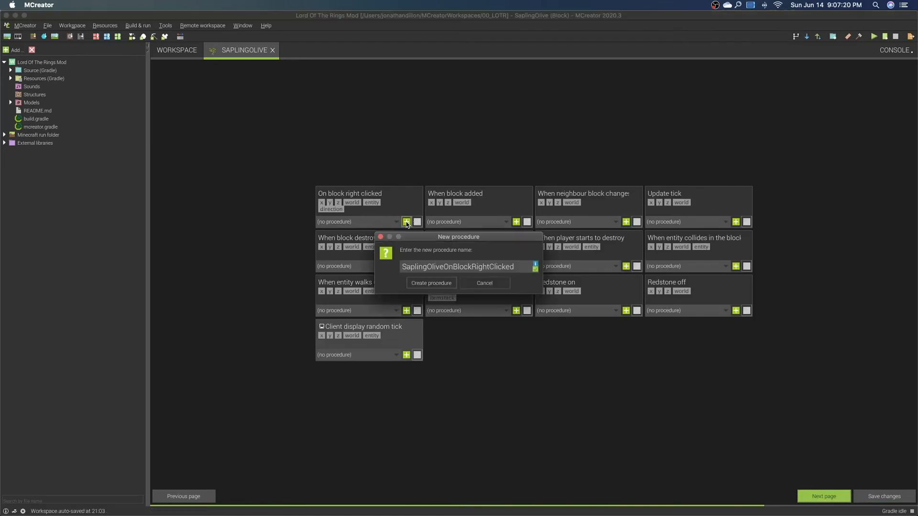
{"action": "left_click", "coordinate": [437, 283]}
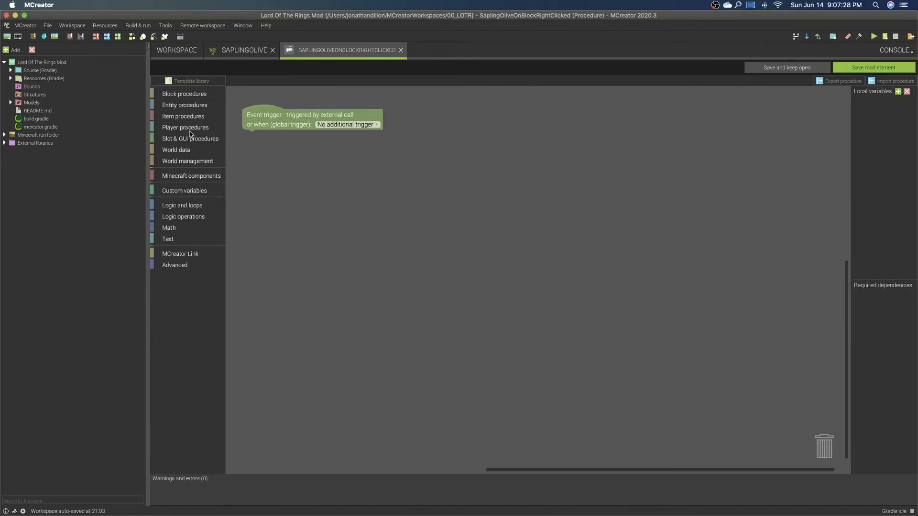
{"action": "left_click", "coordinate": [248, 50]}
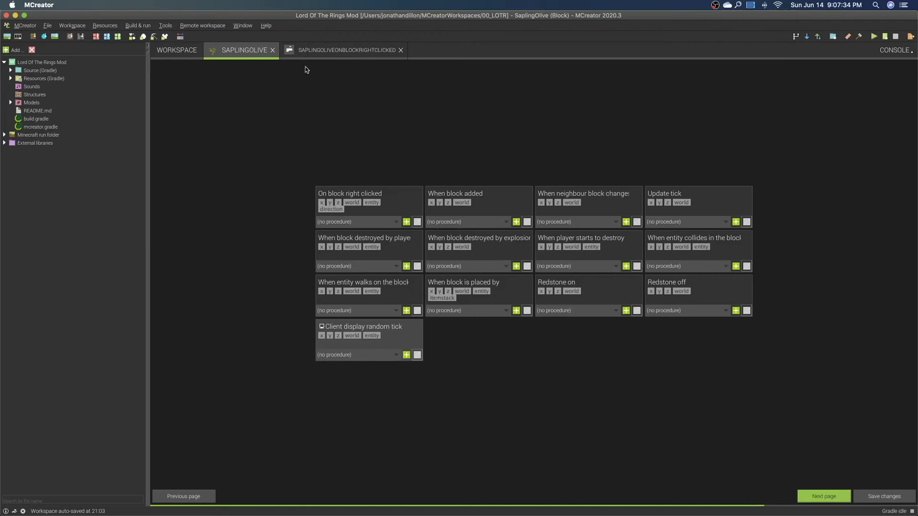
{"action": "left_click", "coordinate": [311, 52]}
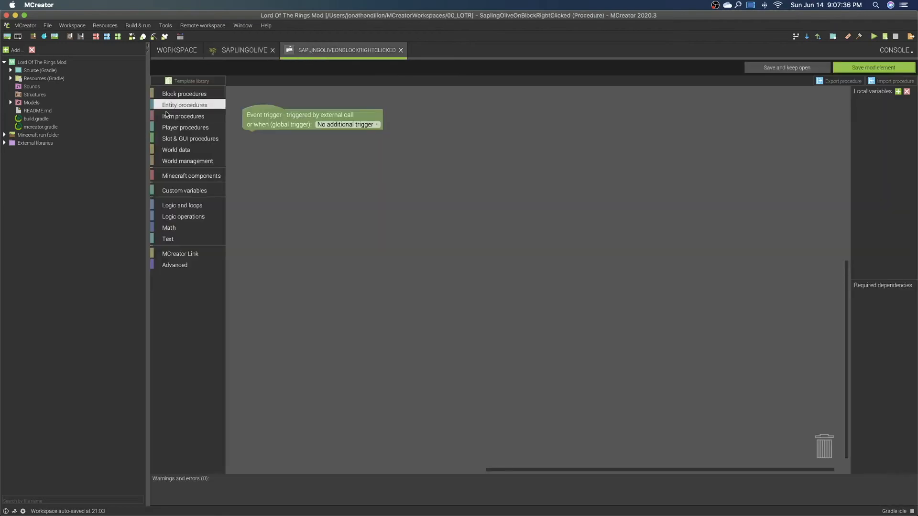
Step: Find the "Item in main-hand of Event/target entity" block among the entity procedures and place it loose on the procedure canvas
{"action": "left_click", "coordinate": [170, 107]}
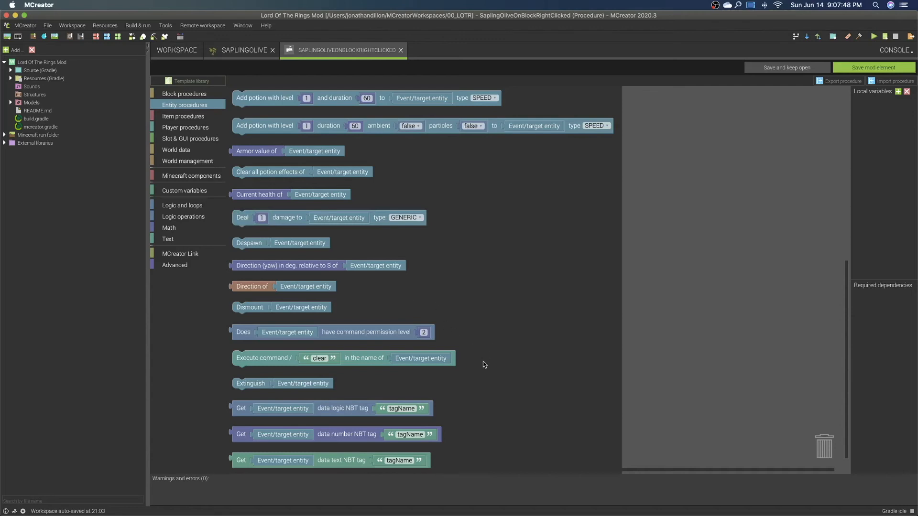
{"action": "scroll", "coordinate": [484, 365], "scroll_direction": "down", "scroll_amount": 8}
{"action": "scroll", "coordinate": [485, 365], "scroll_direction": "down", "scroll_amount": 13}
{"action": "scroll", "coordinate": [485, 365], "scroll_direction": "down", "scroll_amount": 14}
{"action": "scroll", "coordinate": [484, 365], "scroll_direction": "down", "scroll_amount": 7}
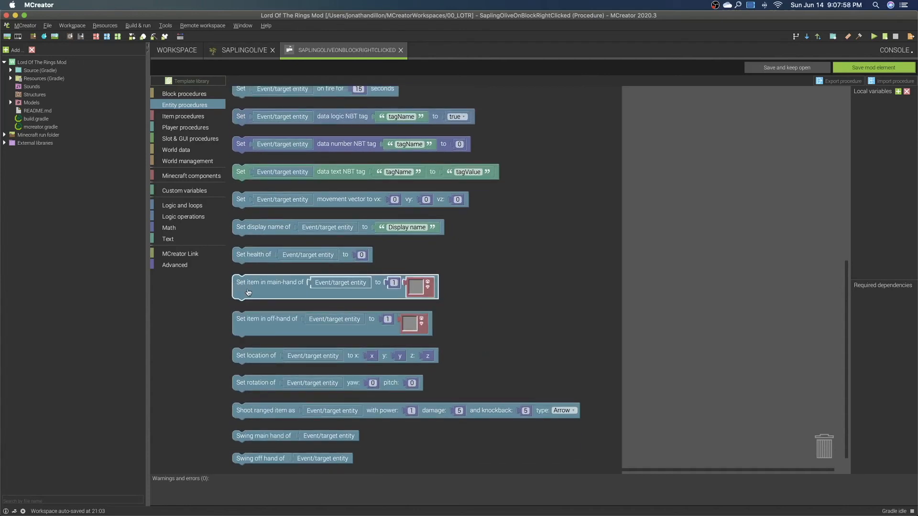
{"action": "scroll", "coordinate": [479, 318], "scroll_direction": "down", "scroll_amount": 5}
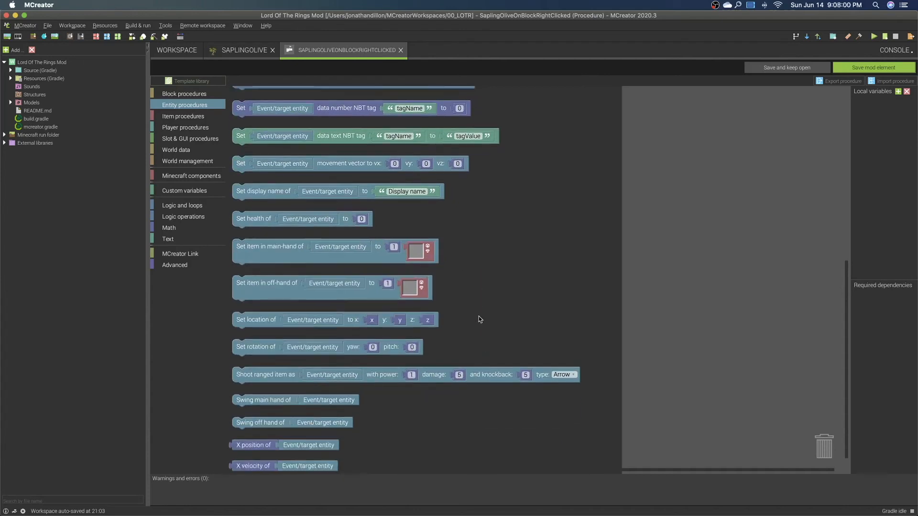
{"action": "scroll", "coordinate": [480, 319], "scroll_direction": "down", "scroll_amount": 1}
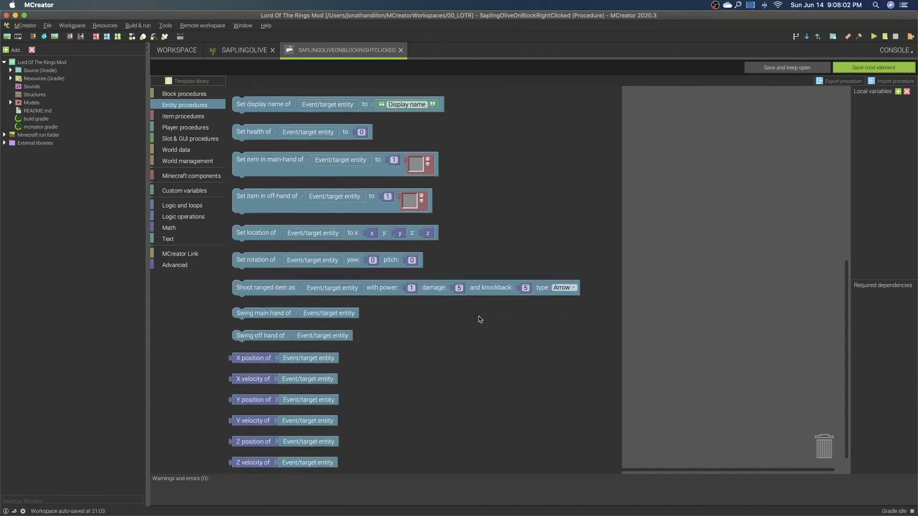
{"action": "scroll", "coordinate": [479, 318], "scroll_direction": "up", "scroll_amount": 15}
{"action": "scroll", "coordinate": [479, 320], "scroll_direction": "up", "scroll_amount": 5}
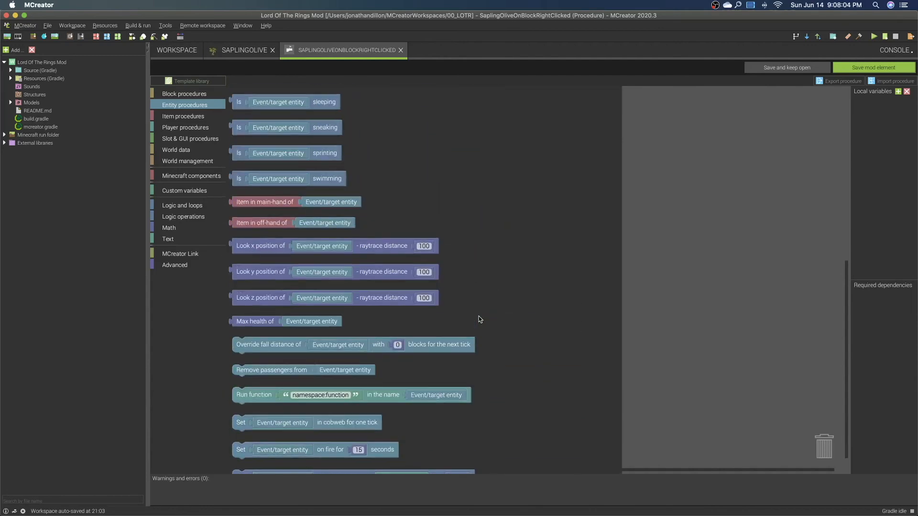
{"action": "scroll", "coordinate": [481, 320], "scroll_direction": "up", "scroll_amount": 10}
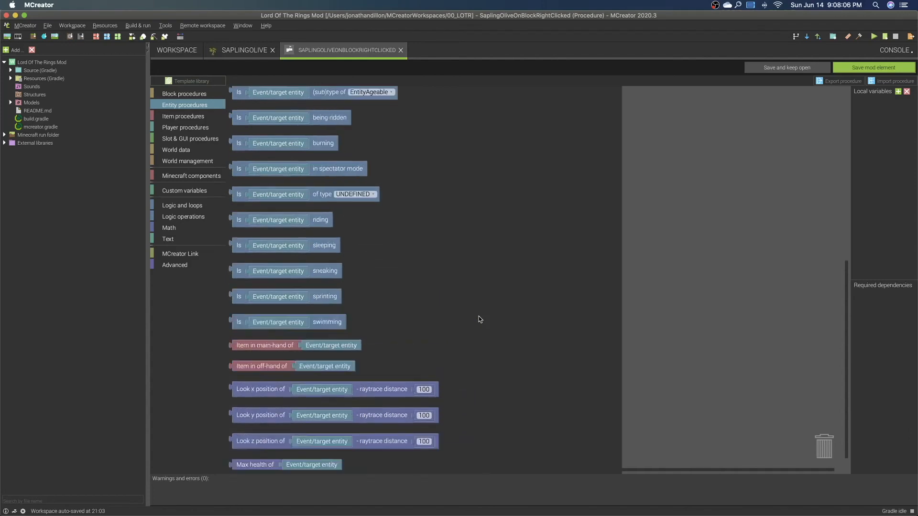
{"action": "scroll", "coordinate": [479, 319], "scroll_direction": "down", "scroll_amount": 4}
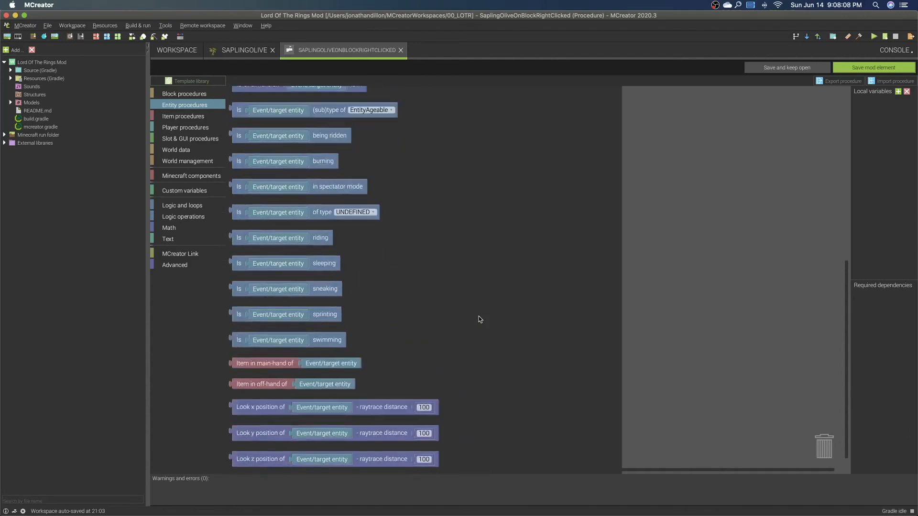
{"action": "left_click", "coordinate": [276, 349]}
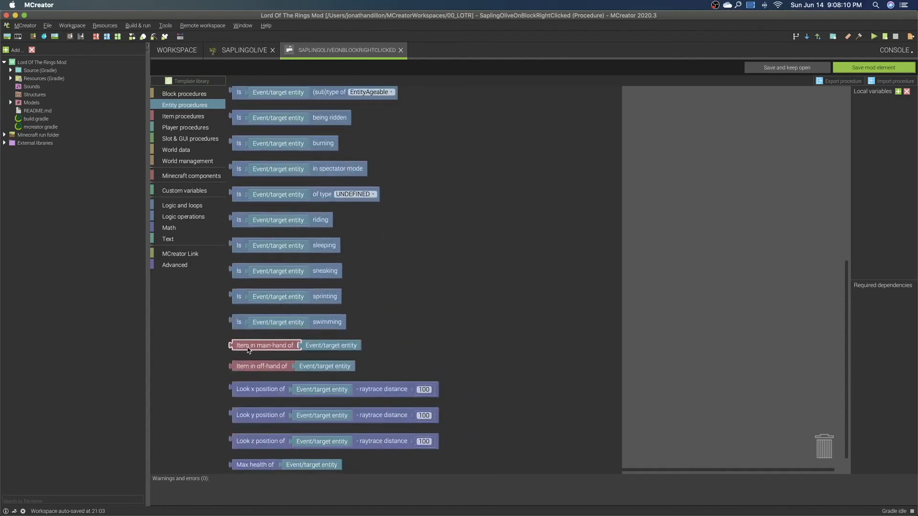
{"action": "left_click_drag", "start_coordinate": [248, 350], "coordinate": [422, 162]}
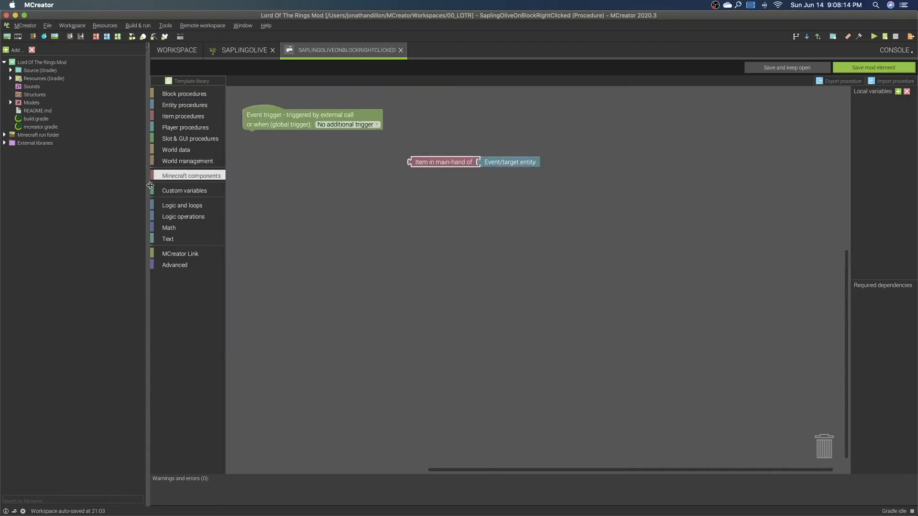
Step: Attach an if-do block to the event trigger and give it an item equality comparison as its condition
{"action": "left_click", "coordinate": [183, 206]}
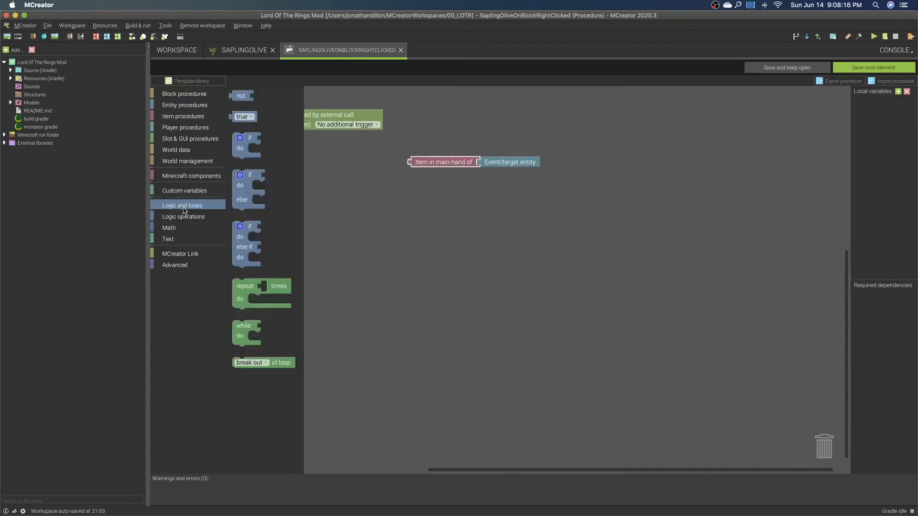
{"action": "left_click_drag", "start_coordinate": [236, 151], "coordinate": [247, 148]}
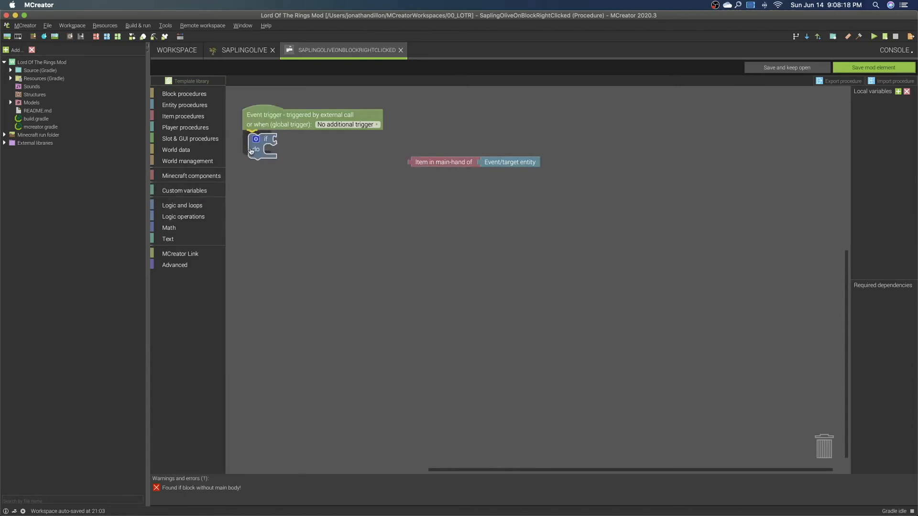
{"action": "left_click", "coordinate": [170, 218]}
{"action": "left_click", "coordinate": [252, 107]}
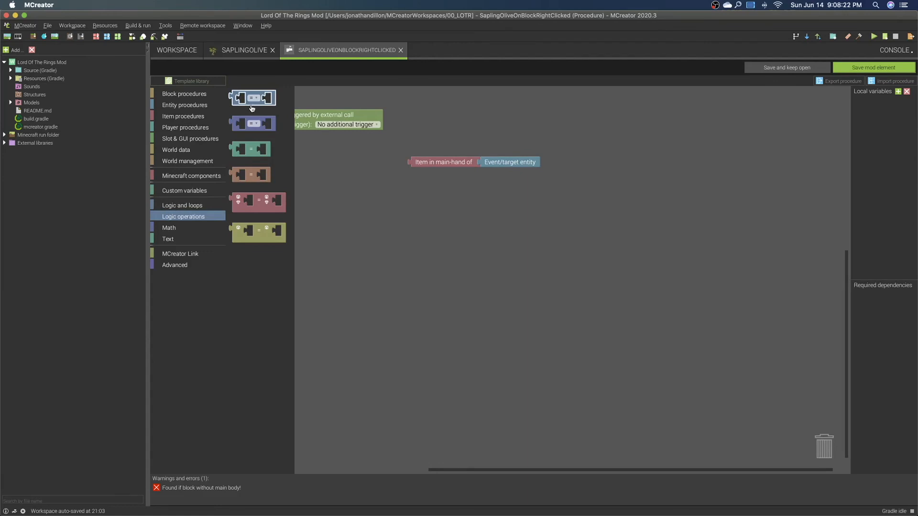
{"action": "left_click", "coordinate": [182, 206]}
{"action": "left_click", "coordinate": [183, 219]}
{"action": "left_click_drag", "start_coordinate": [256, 210], "coordinate": [294, 146]}
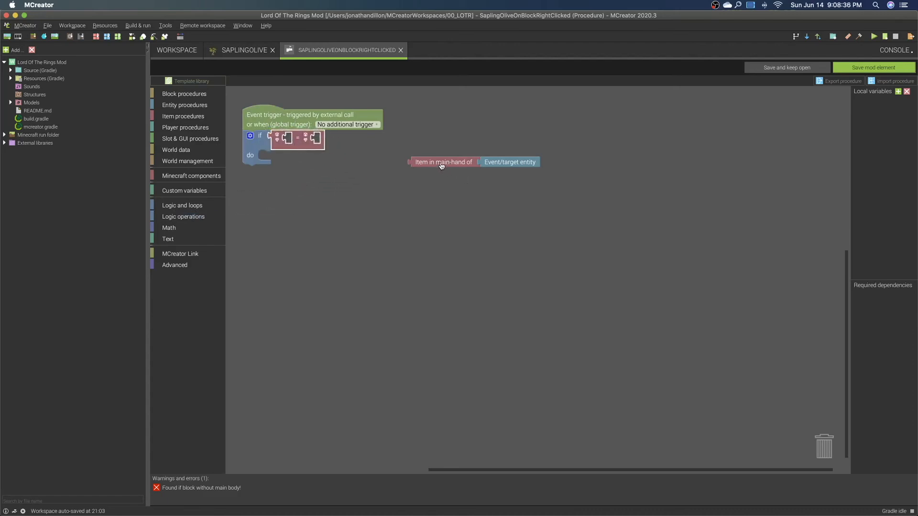
Step: Fill the comparison with the "Item in main-hand of Event/target entity" block on one side and an item selector block on the other
{"action": "left_click_drag", "start_coordinate": [442, 165], "coordinate": [317, 142]}
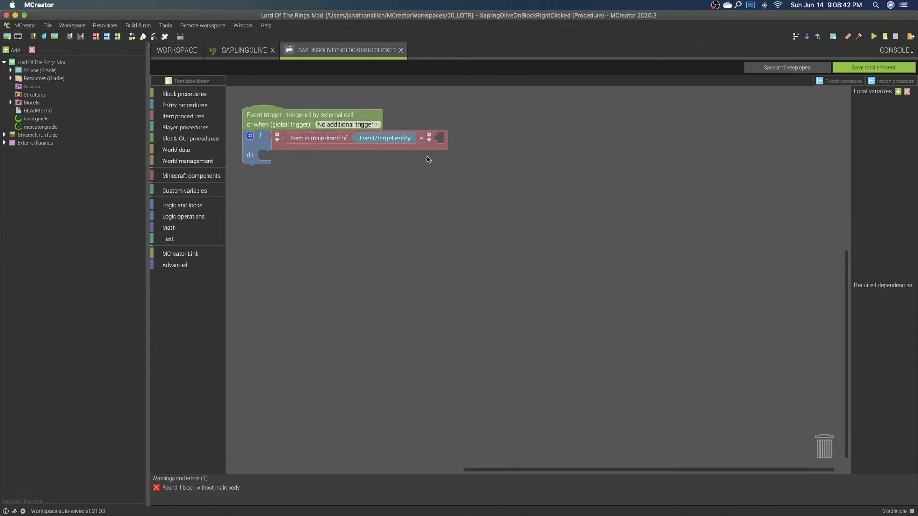
{"action": "left_click", "coordinate": [178, 177]}
{"action": "left_click_drag", "start_coordinate": [254, 200], "coordinate": [455, 147]}
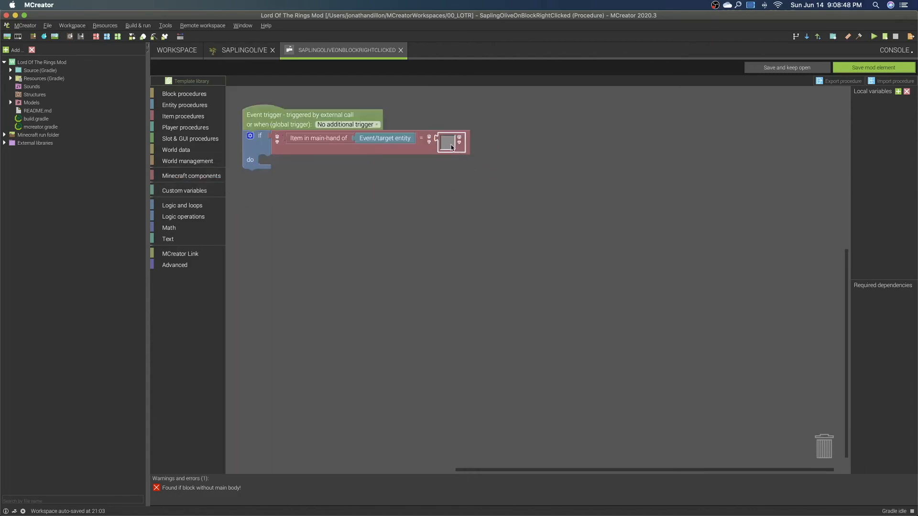
Step: Filter the block/item selector by "bo" and choose bone meal as the compared item
{"action": "left_click", "coordinate": [451, 145]}
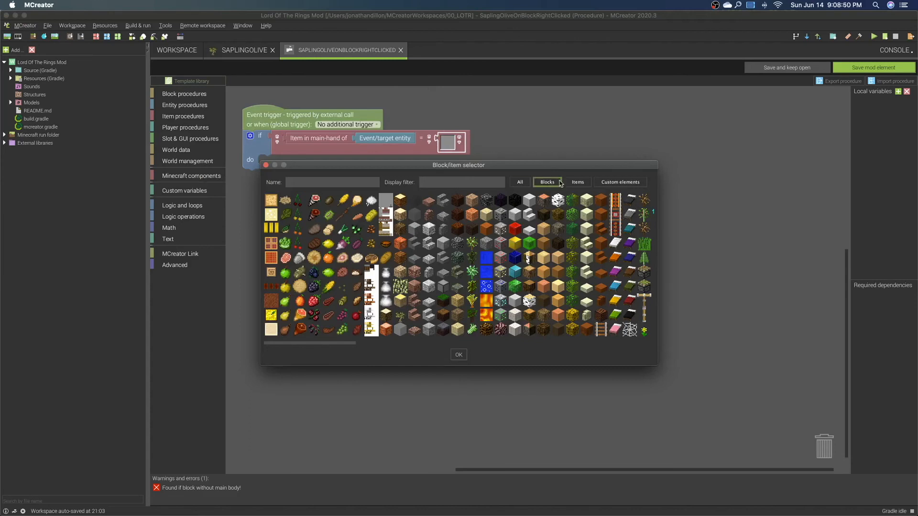
{"action": "left_click", "coordinate": [426, 182]}
{"action": "type", "text": "bo"}
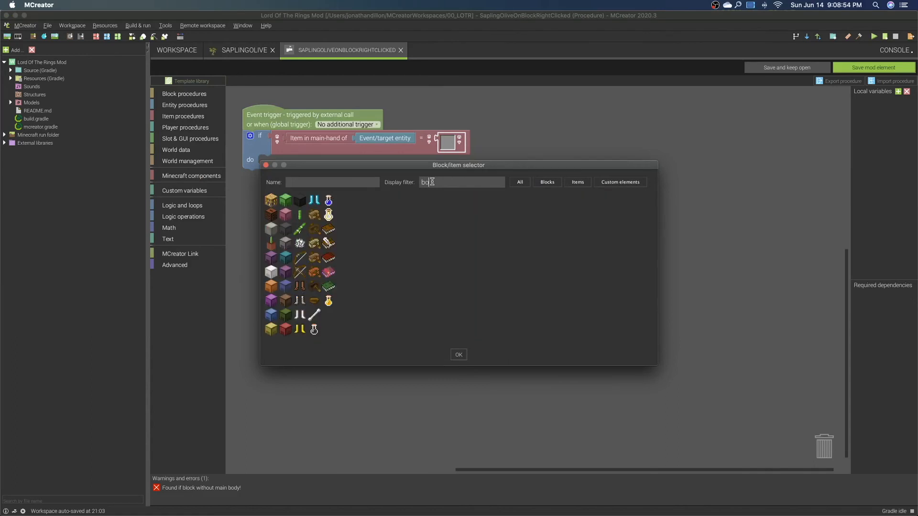
{"action": "left_click", "coordinate": [300, 244]}
{"action": "double_click", "coordinate": [300, 245]}
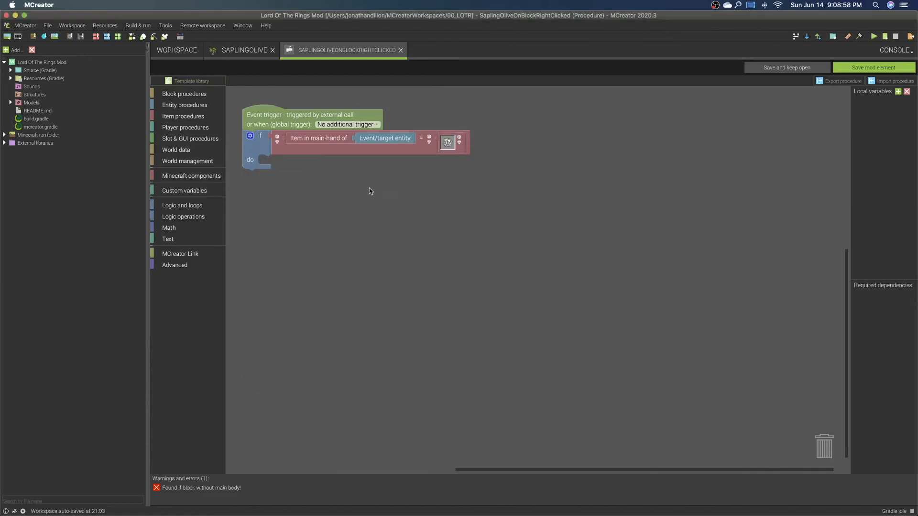
Step: Make the if condition an AND block with external inputs and use the bone meal comparison as its first input
{"action": "left_click_drag", "start_coordinate": [291, 153], "coordinate": [330, 235]}
{"action": "left_click", "coordinate": [183, 216]}
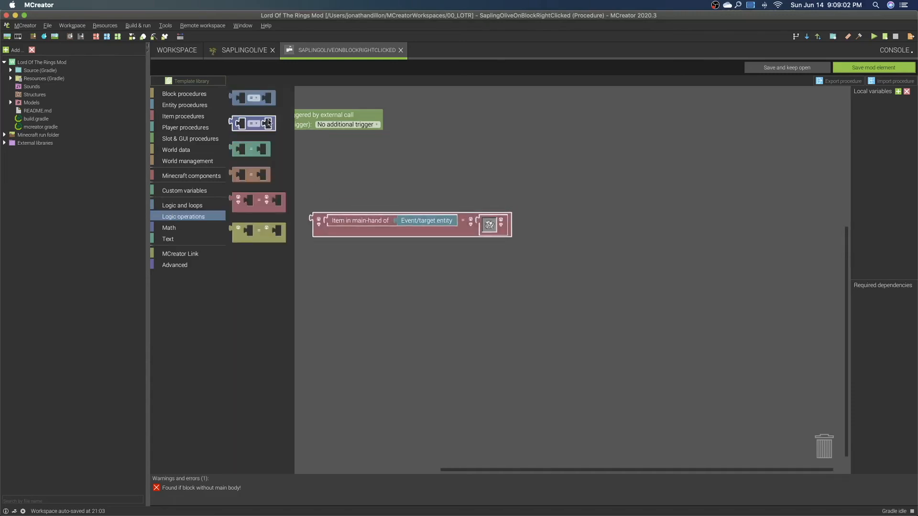
{"action": "left_click_drag", "start_coordinate": [257, 108], "coordinate": [299, 150]}
{"action": "left_click", "coordinate": [295, 141]}
{"action": "left_click", "coordinate": [284, 182]}
{"action": "right_click", "coordinate": [290, 144]}
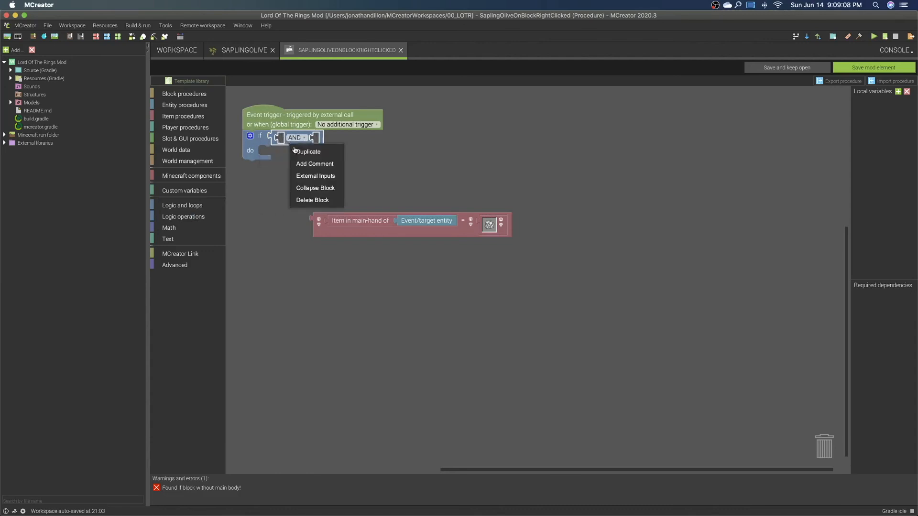
{"action": "left_click", "coordinate": [314, 175]}
{"action": "left_click_drag", "start_coordinate": [328, 234], "coordinate": [329, 154]}
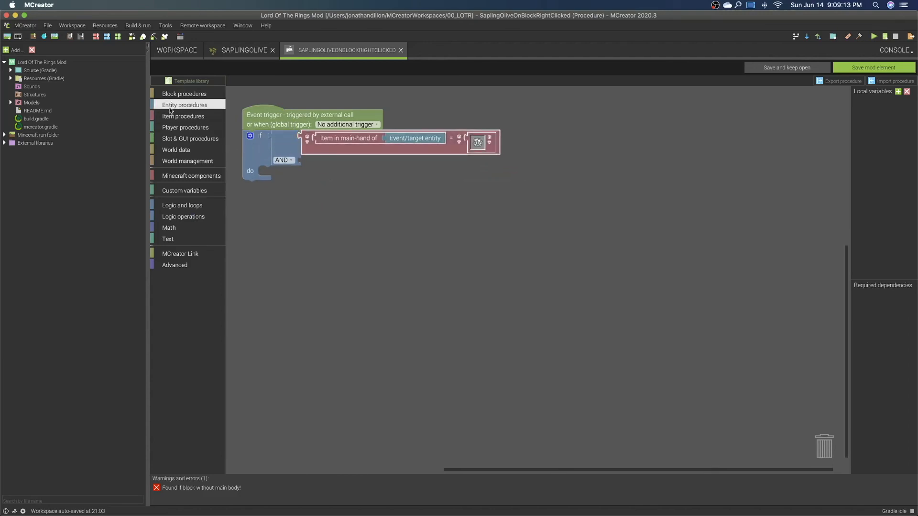
Step: Load the "Do with 70% chance" template and move its random comparison into the AND block's second input
{"action": "left_click", "coordinate": [175, 83]}
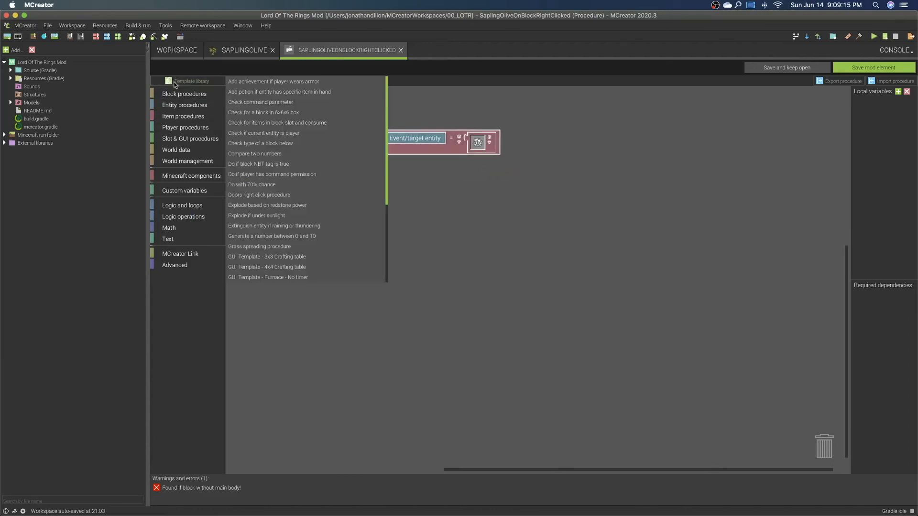
{"action": "left_click", "coordinate": [252, 187]}
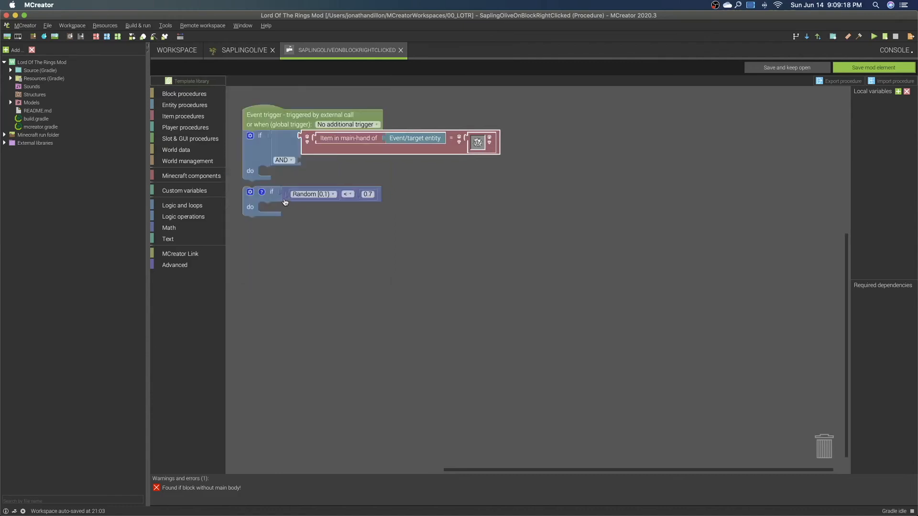
{"action": "left_click_drag", "start_coordinate": [286, 197], "coordinate": [311, 163]}
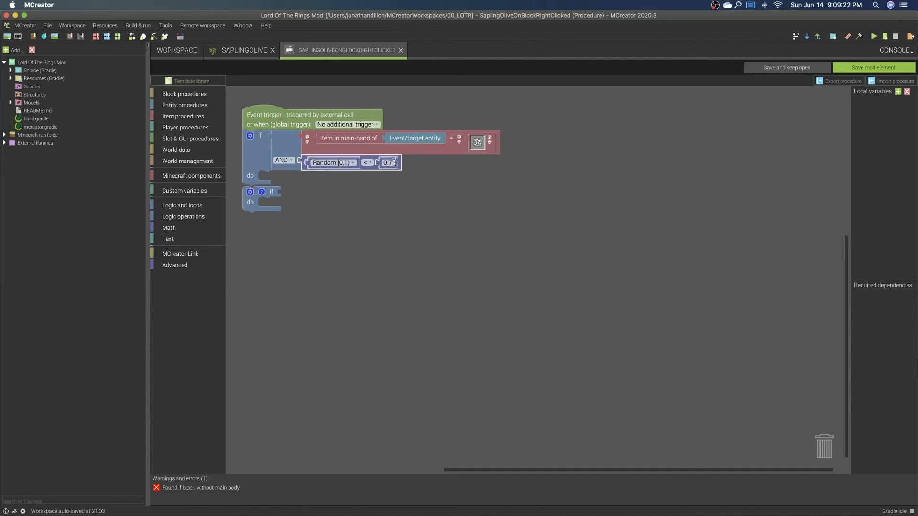
Step: Set the random comparison's threshold to 0.2 and delete the template's leftover empty if block
{"action": "left_click", "coordinate": [388, 163]}
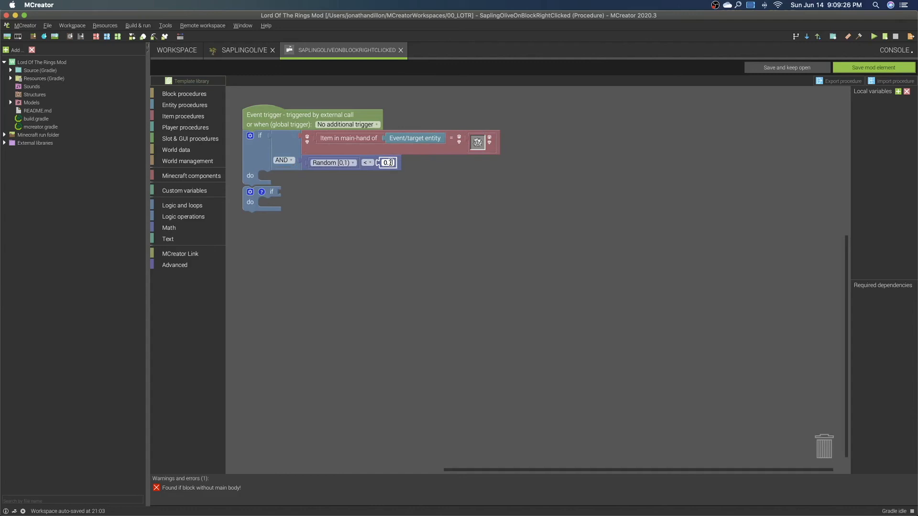
{"action": "left_click", "coordinate": [409, 190]}
{"action": "left_click", "coordinate": [249, 205]}
{"action": "key", "text": "BackSpace"}
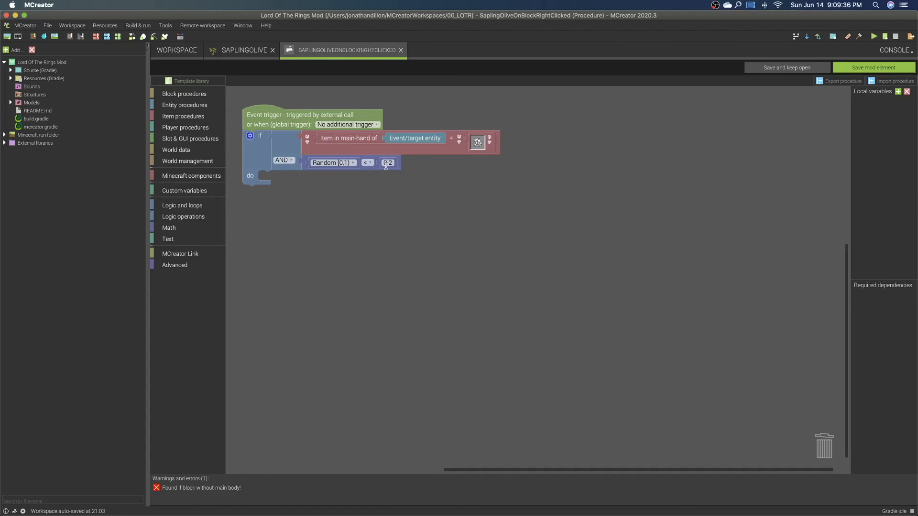
Step: Set the random comparison's threshold to 0.3
{"action": "left_click", "coordinate": [390, 162]}
{"action": "left_click", "coordinate": [391, 162]}
{"action": "key", "text": "BackSpace"}
{"action": "type", "text": "3"}
{"action": "left_click", "coordinate": [404, 203]}
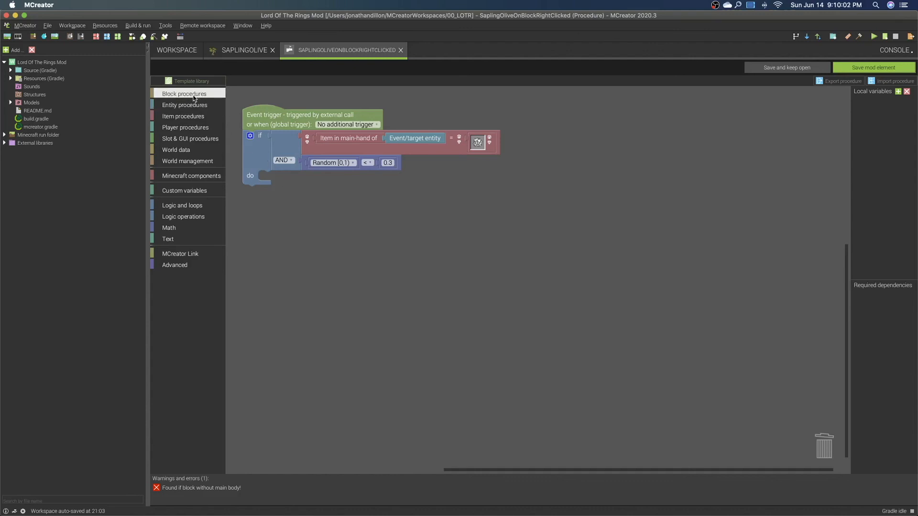
Step: Place a Call procedure block in the if block's do section and check the SaplingOlive block's triggers
{"action": "left_click", "coordinate": [180, 267]}
{"action": "left_click_drag", "start_coordinate": [250, 132], "coordinate": [277, 181]}
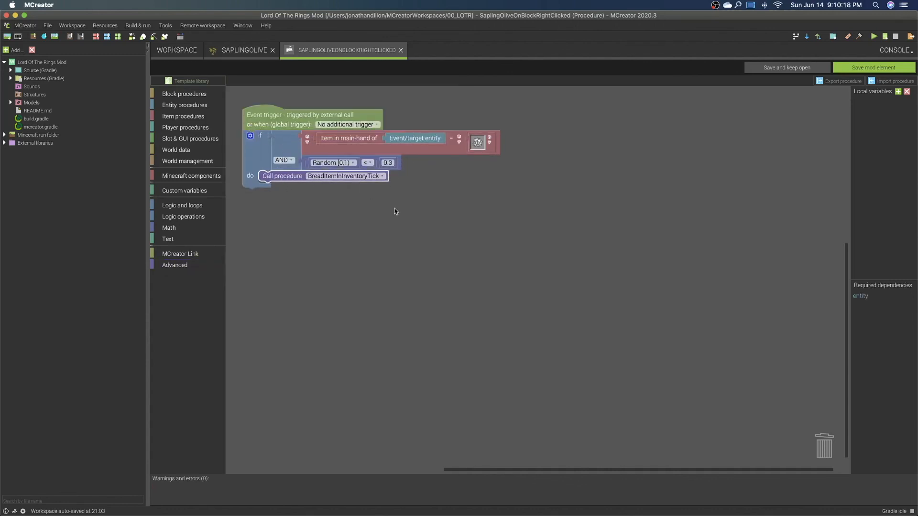
{"action": "left_click", "coordinate": [253, 52]}
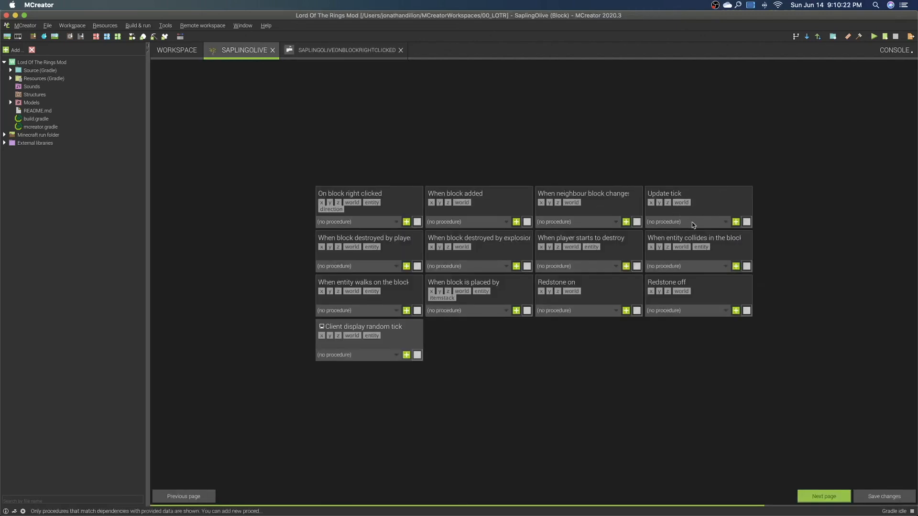
{"action": "left_click", "coordinate": [319, 54]}
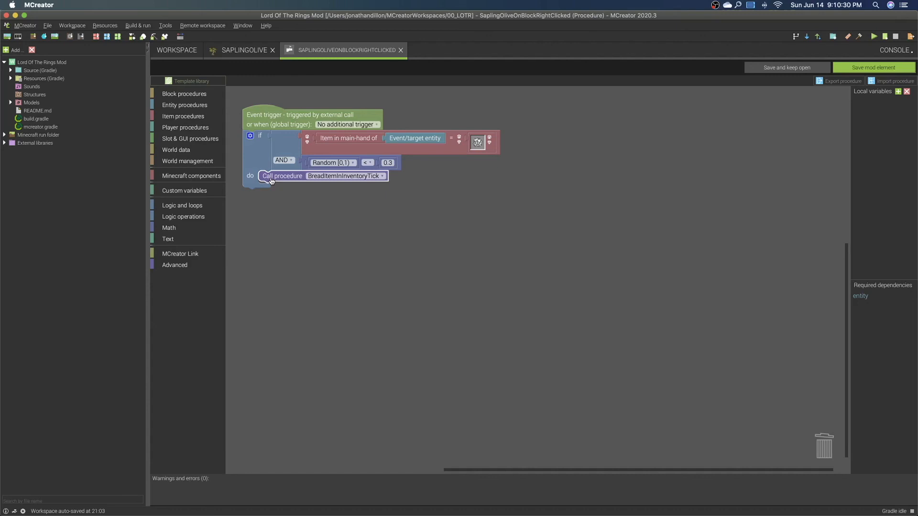
{"action": "left_click", "coordinate": [283, 197]}
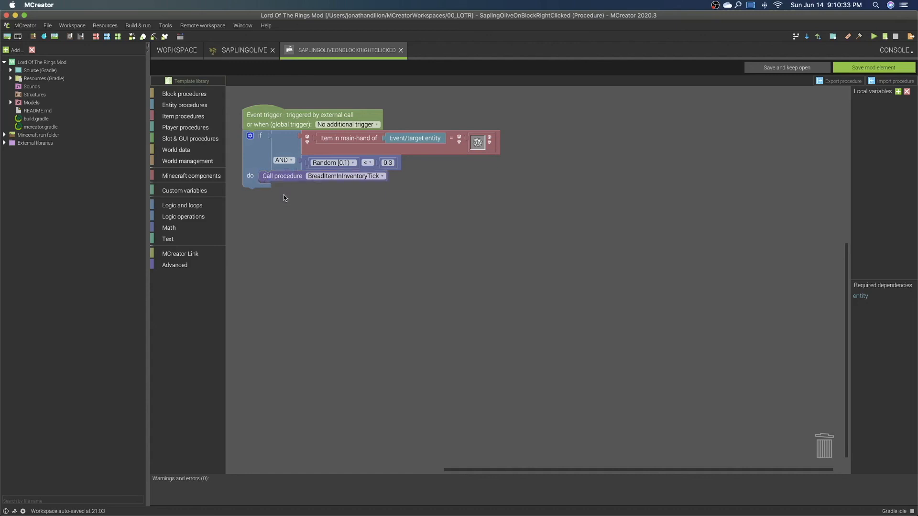
Step: Replace the Call procedure block with a block that places a structure at x, y, z
{"action": "left_click", "coordinate": [184, 94]}
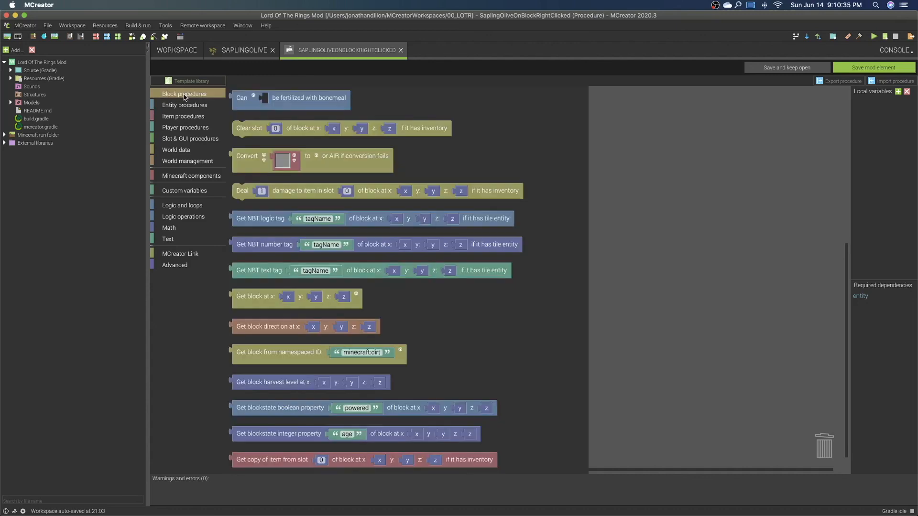
{"action": "left_click", "coordinate": [180, 163]}
{"action": "left_click_drag", "start_coordinate": [247, 184], "coordinate": [274, 183]}
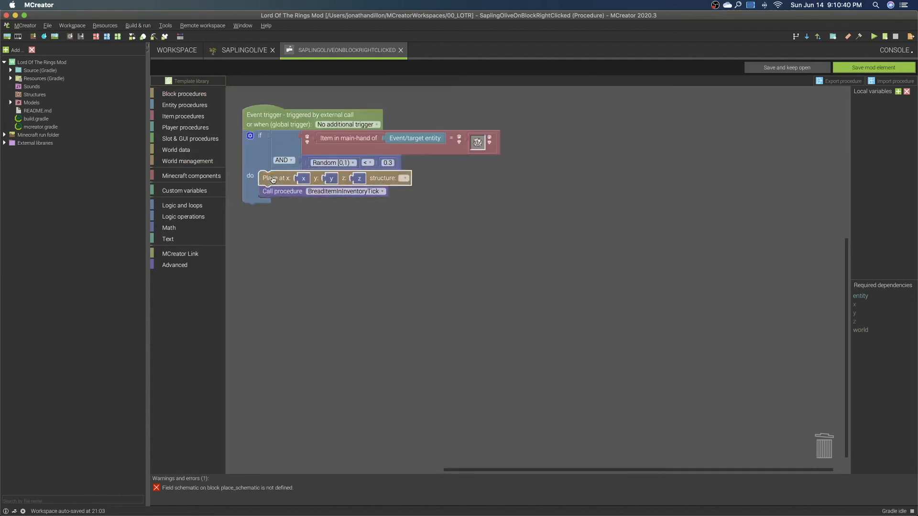
{"action": "left_click", "coordinate": [282, 195]}
{"action": "key", "text": "Delete"}
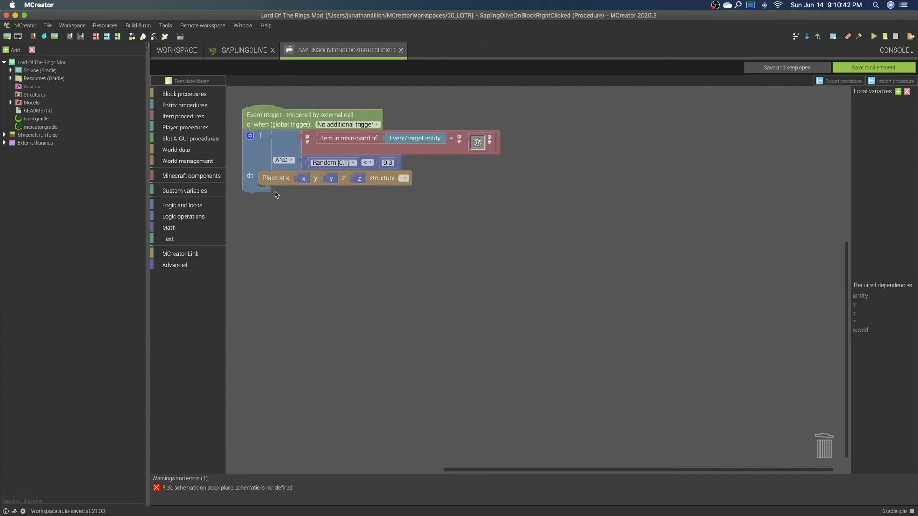
Step: Detach the x and z blocks from the structure placement and look up the math operation for offsetting them
{"action": "left_click_drag", "start_coordinate": [303, 179], "coordinate": [303, 225]}
{"action": "left_click", "coordinate": [354, 179]}
{"action": "left_click_drag", "start_coordinate": [354, 179], "coordinate": [354, 243]}
{"action": "left_click", "coordinate": [172, 227]}
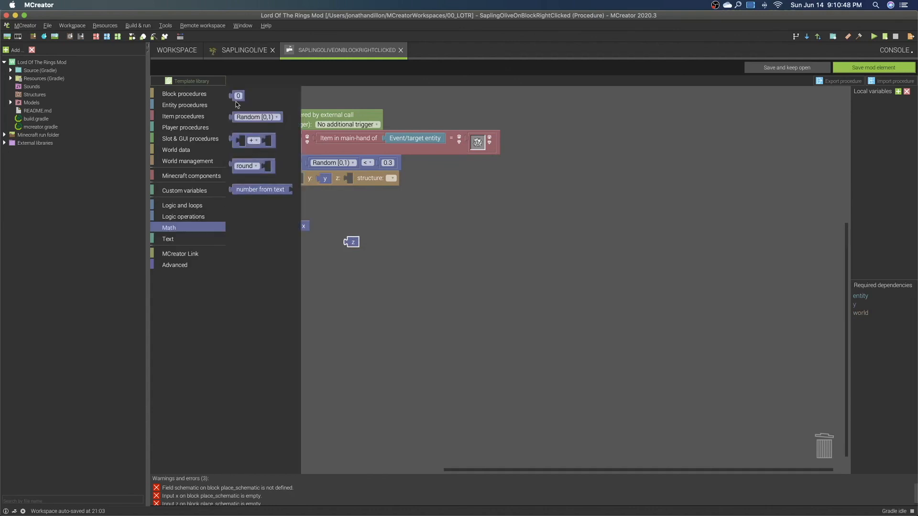
{"action": "left_click", "coordinate": [255, 146]}
{"action": "left_click", "coordinate": [384, 243]}
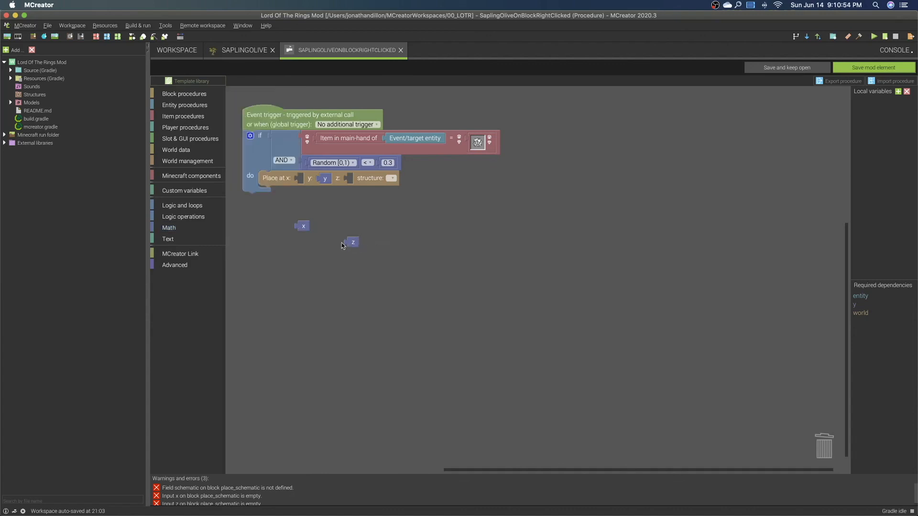
Step: Delete the loose x and z blocks and the structure placement block, and close the right-click procedure
{"action": "left_click", "coordinate": [352, 243]}
{"action": "key", "text": "Delete"}
{"action": "left_click", "coordinate": [302, 229]}
{"action": "key", "text": "Delete"}
{"action": "left_click", "coordinate": [282, 180]}
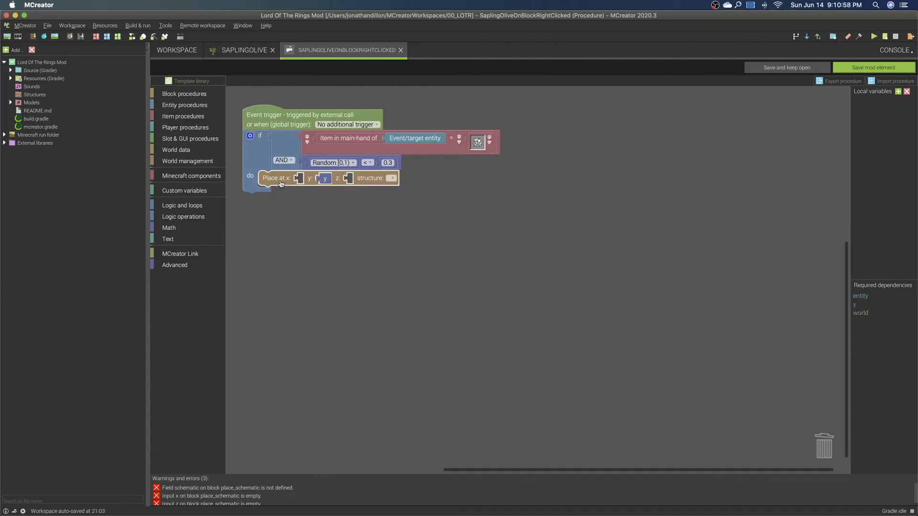
{"action": "key", "text": "Delete"}
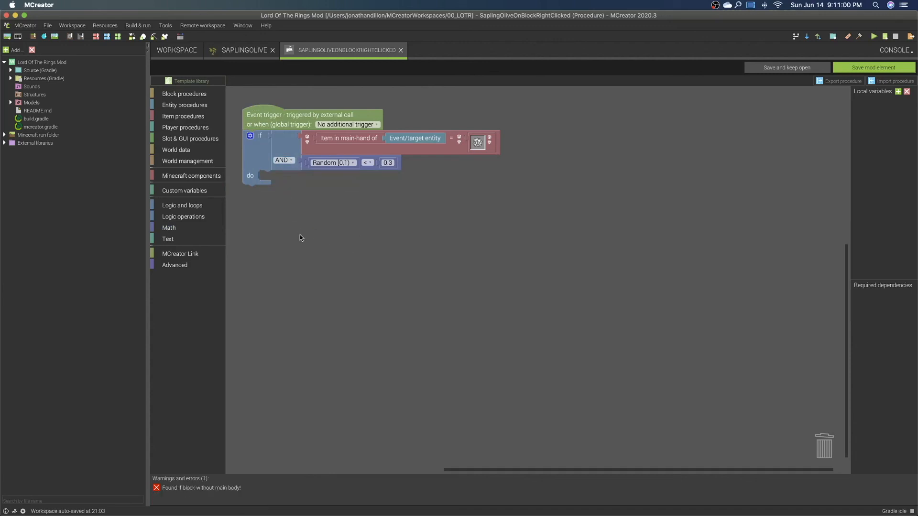
{"action": "left_click", "coordinate": [401, 50]}
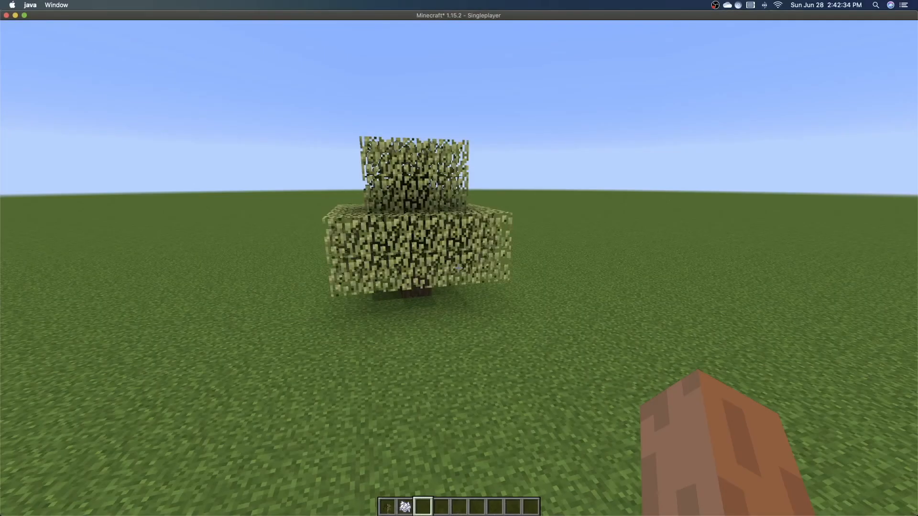
{"action": "key", "text": "d"}
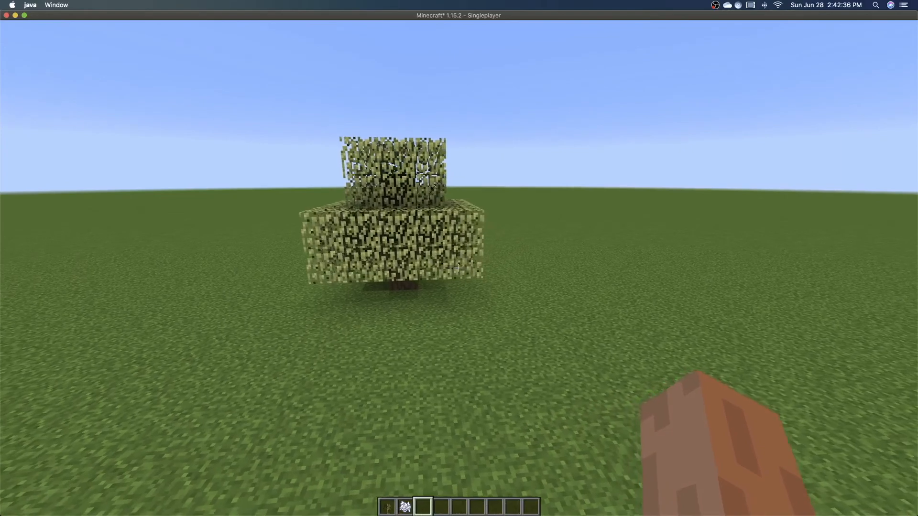
{"action": "key", "text": "w"}
{"action": "key", "text": "d"}
{"action": "key", "text": "a"}
{"action": "key", "text": "shift"}
{"action": "key", "text": "w"}
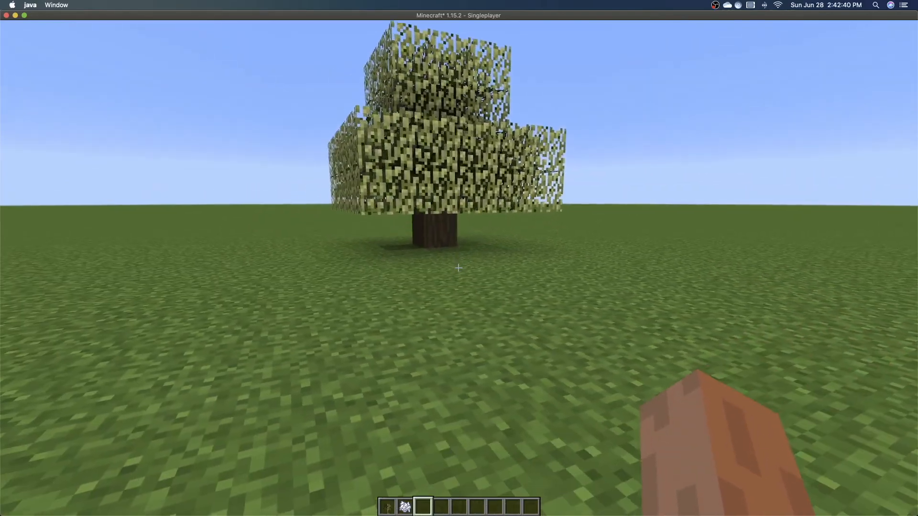
{"action": "key", "text": "d"}
{"action": "key", "text": "w"}
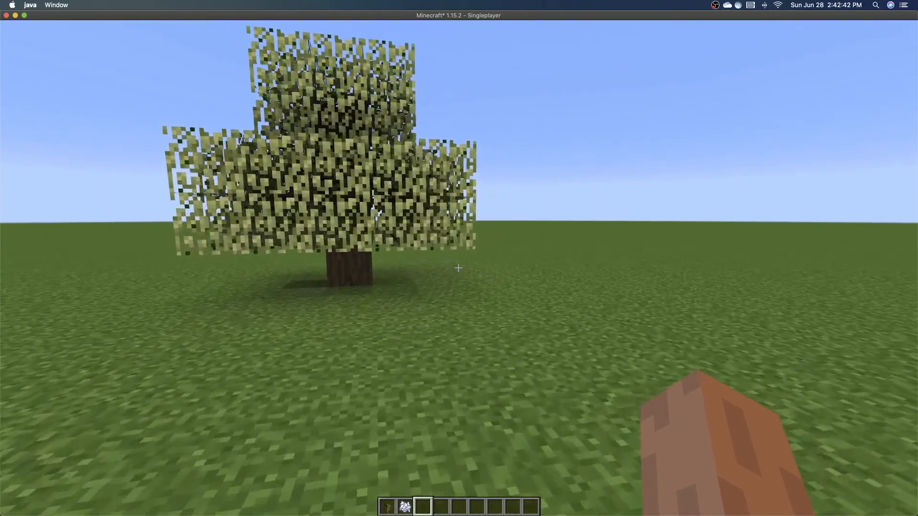
{"action": "key", "text": "d"}
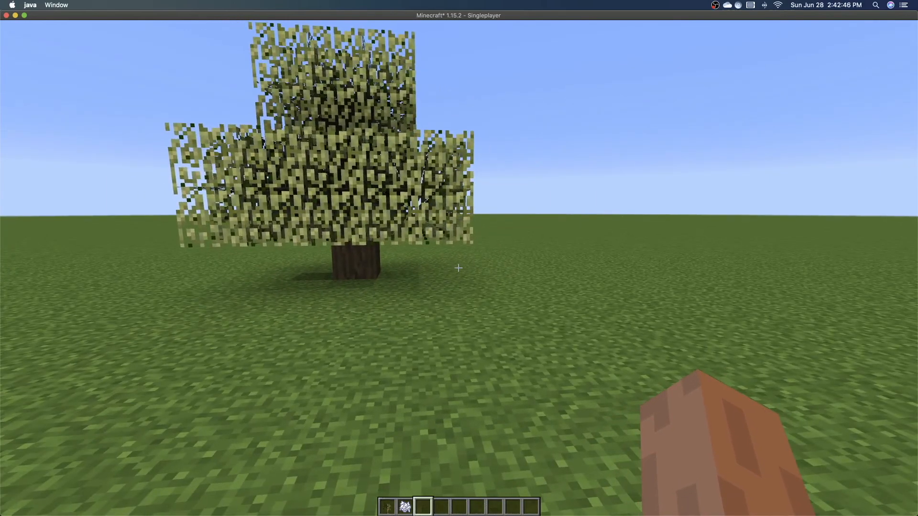
{"action": "key", "text": "s"}
{"action": "key", "text": "d"}
{"action": "key", "text": "w"}
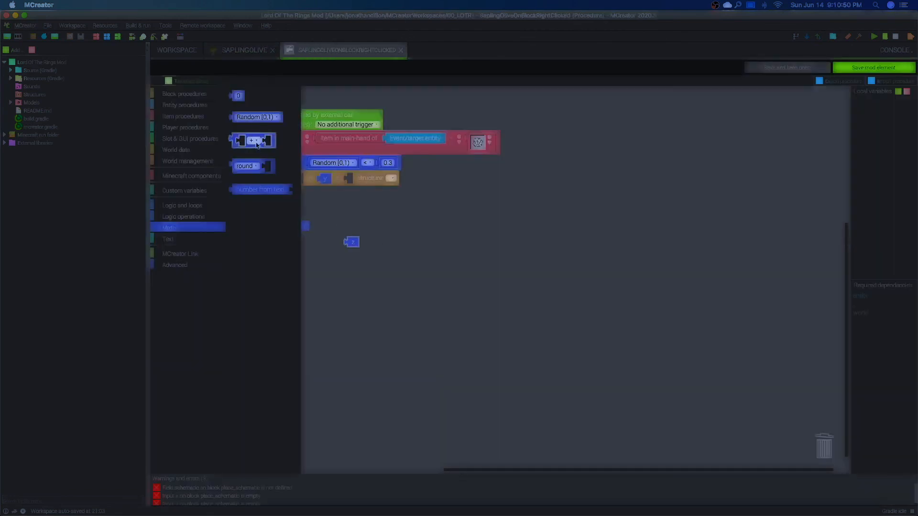
{"action": "left_click_drag", "start_coordinate": [256, 144], "coordinate": [282, 195]}
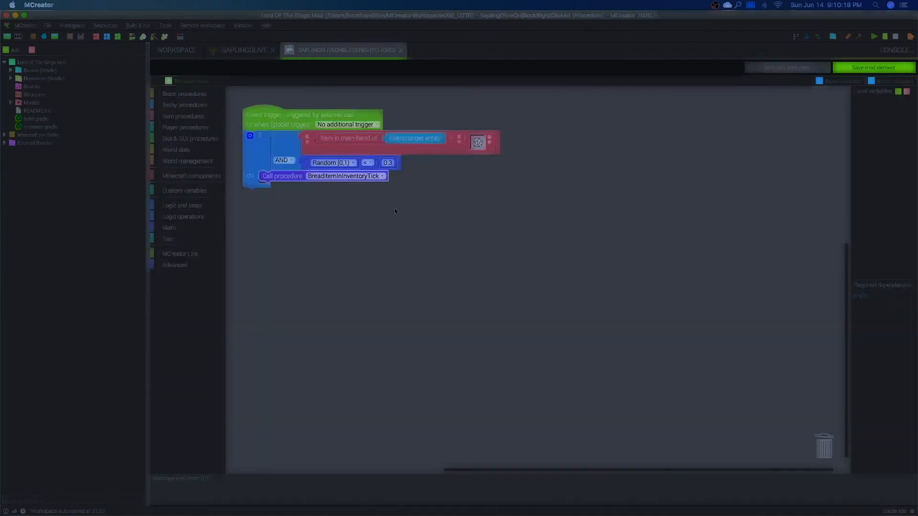
{"action": "left_click", "coordinate": [175, 265]}
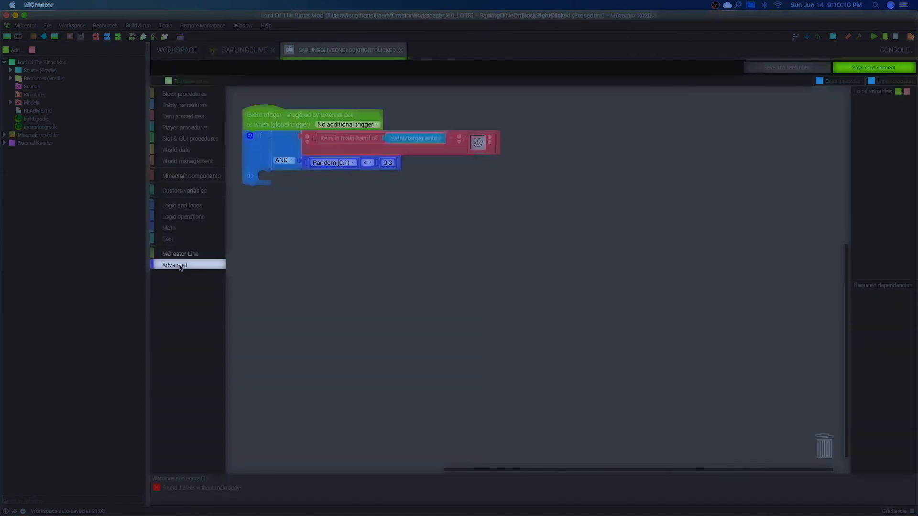